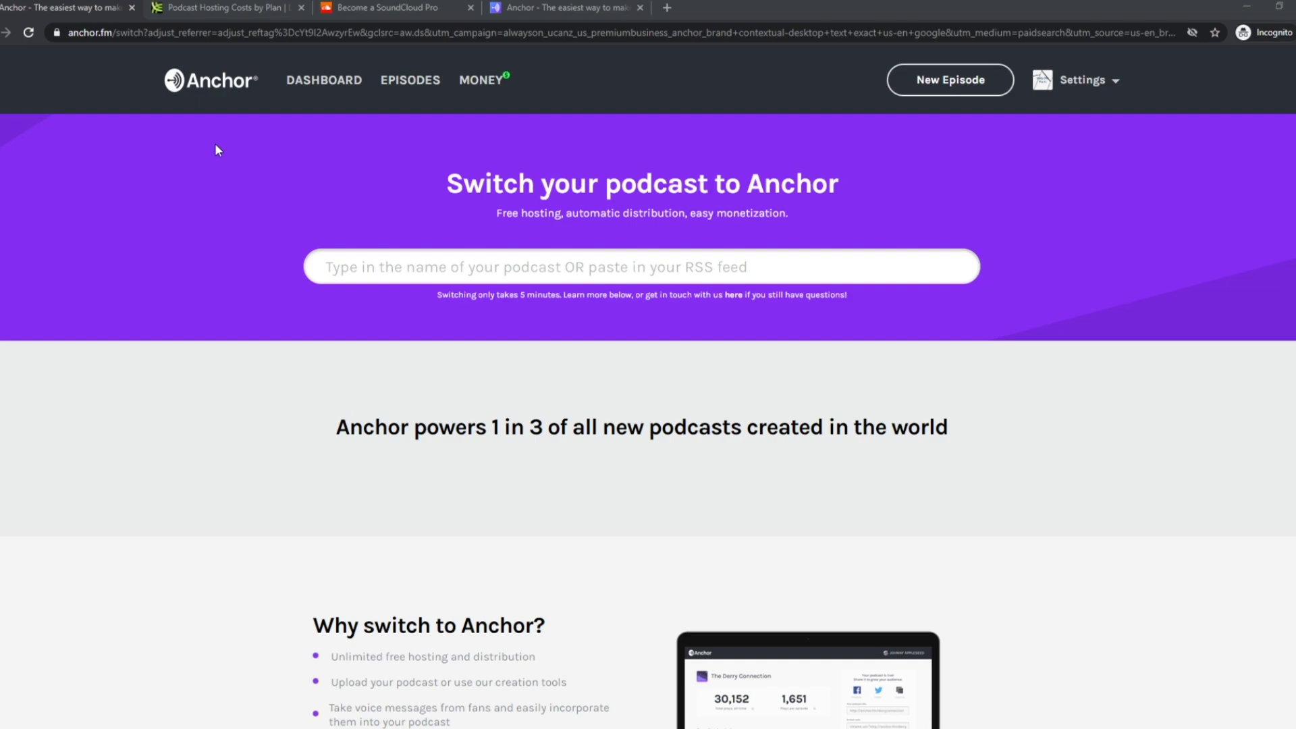
Step: Compare podcast hosting costs, checking Libsyn's Advanced 400 storage and price and SoundCloud Pro Unlimited's monthly billing rate
{"action": "left_click", "coordinate": [254, 14]}
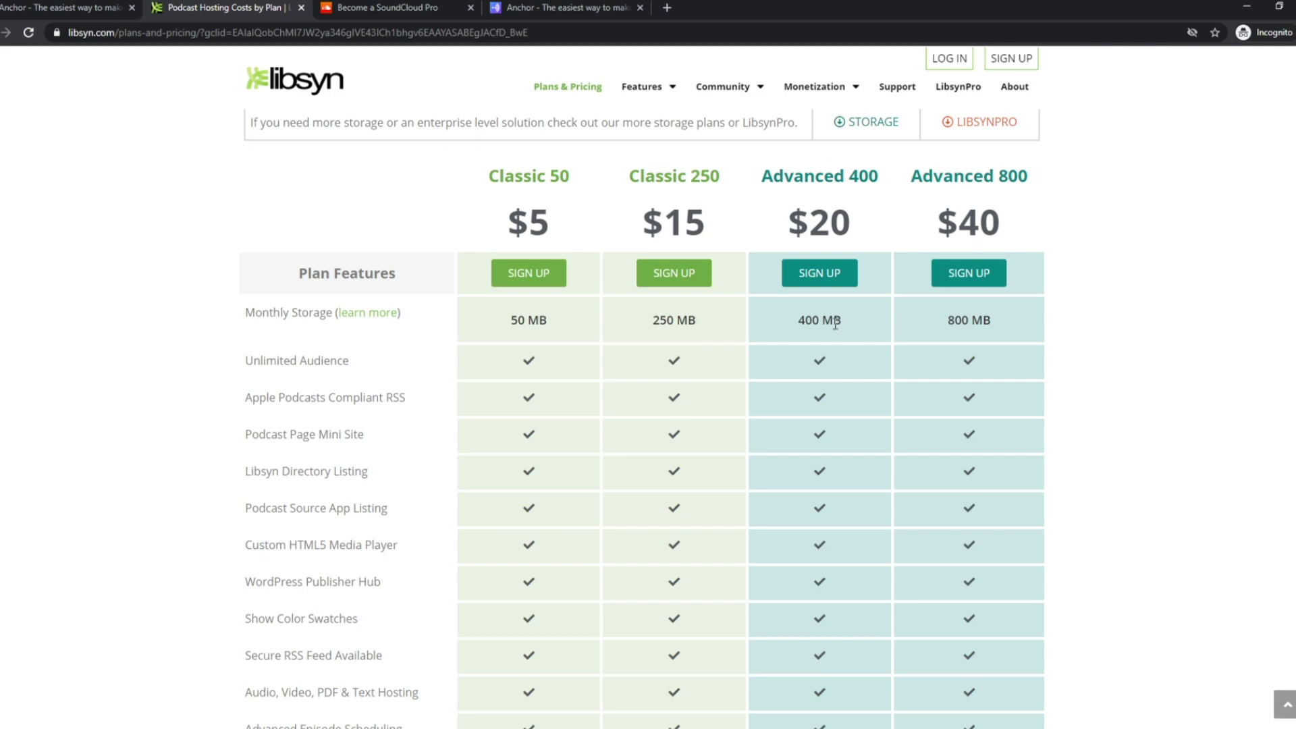
{"action": "left_click_drag", "start_coordinate": [841, 324], "coordinate": [801, 328]}
{"action": "left_click_drag", "start_coordinate": [852, 236], "coordinate": [787, 233]}
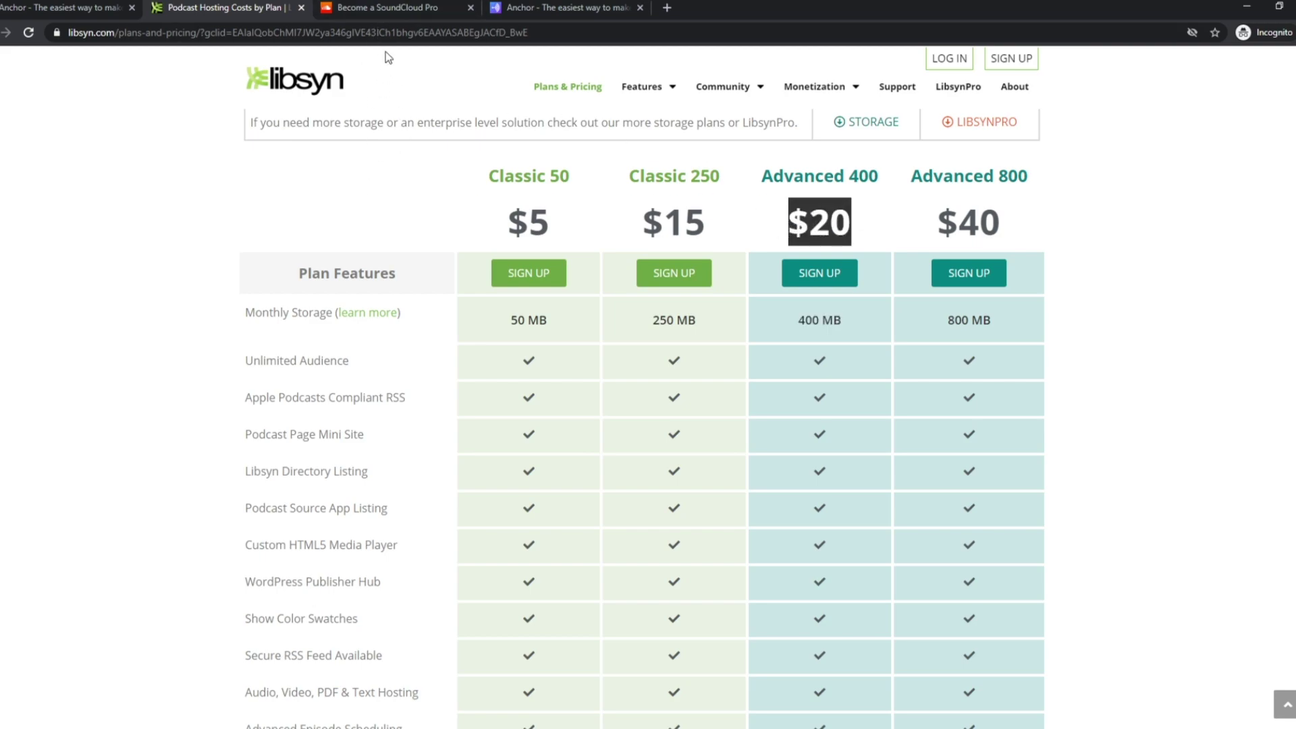
{"action": "left_click", "coordinate": [390, 15]}
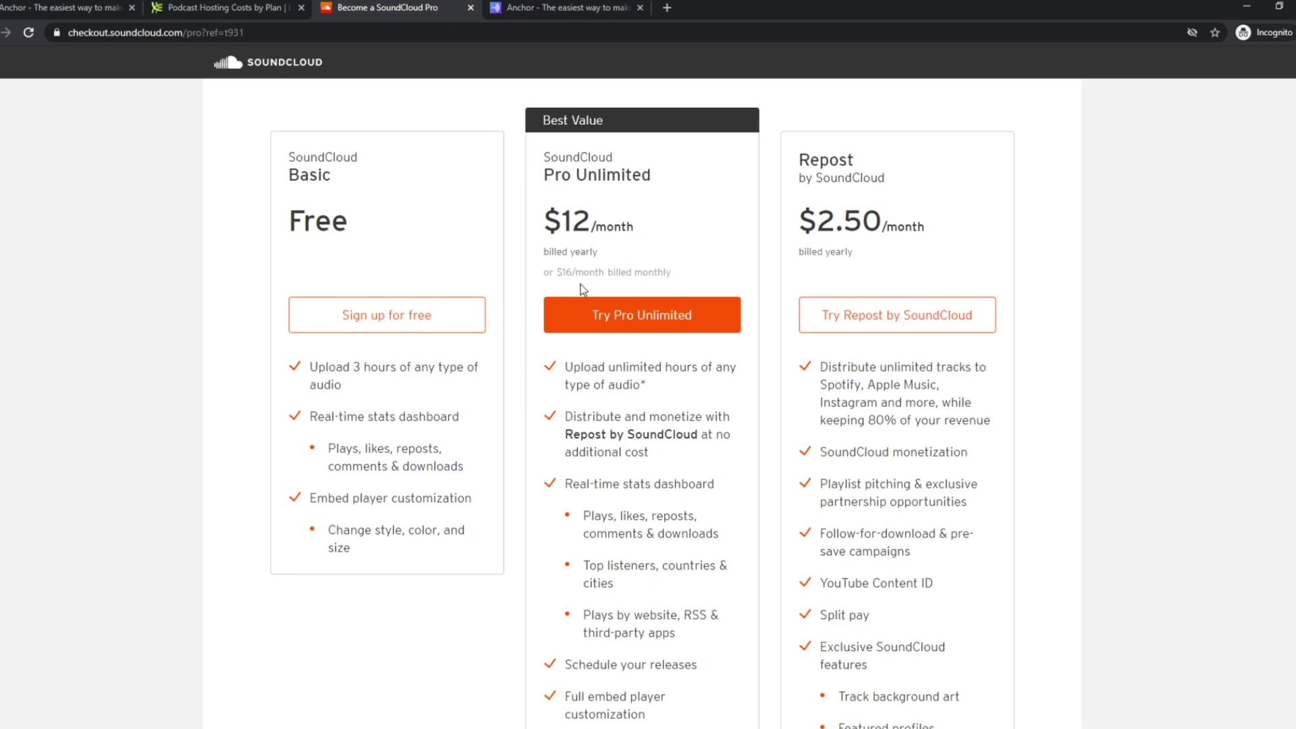
{"action": "left_click_drag", "start_coordinate": [576, 272], "coordinate": [556, 275]}
Step: Switch back to Anchor and review the podcast's title, description and setup progress on the dashboard
{"action": "left_click", "coordinate": [549, 6]}
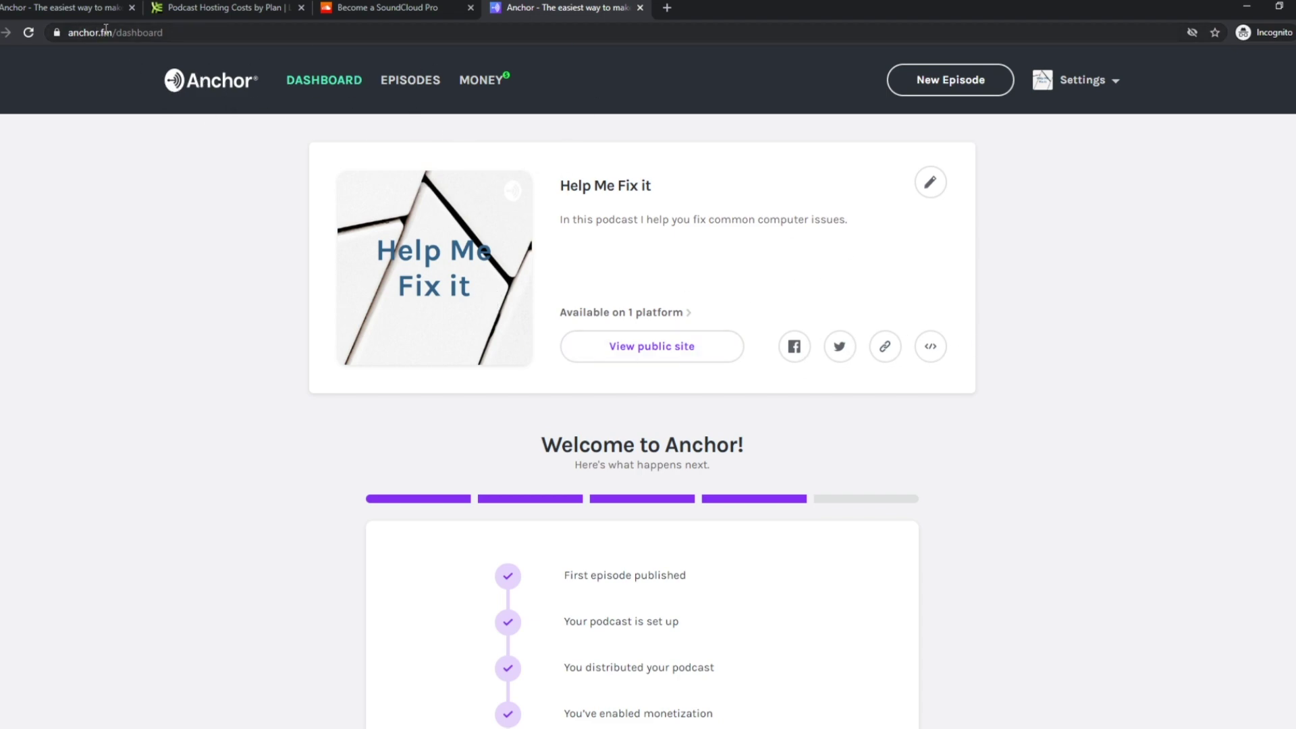
{"action": "scroll", "coordinate": [624, 243], "scroll_direction": "down", "scroll_amount": 3}
{"action": "scroll", "coordinate": [621, 237], "scroll_direction": "up", "scroll_amount": 3}
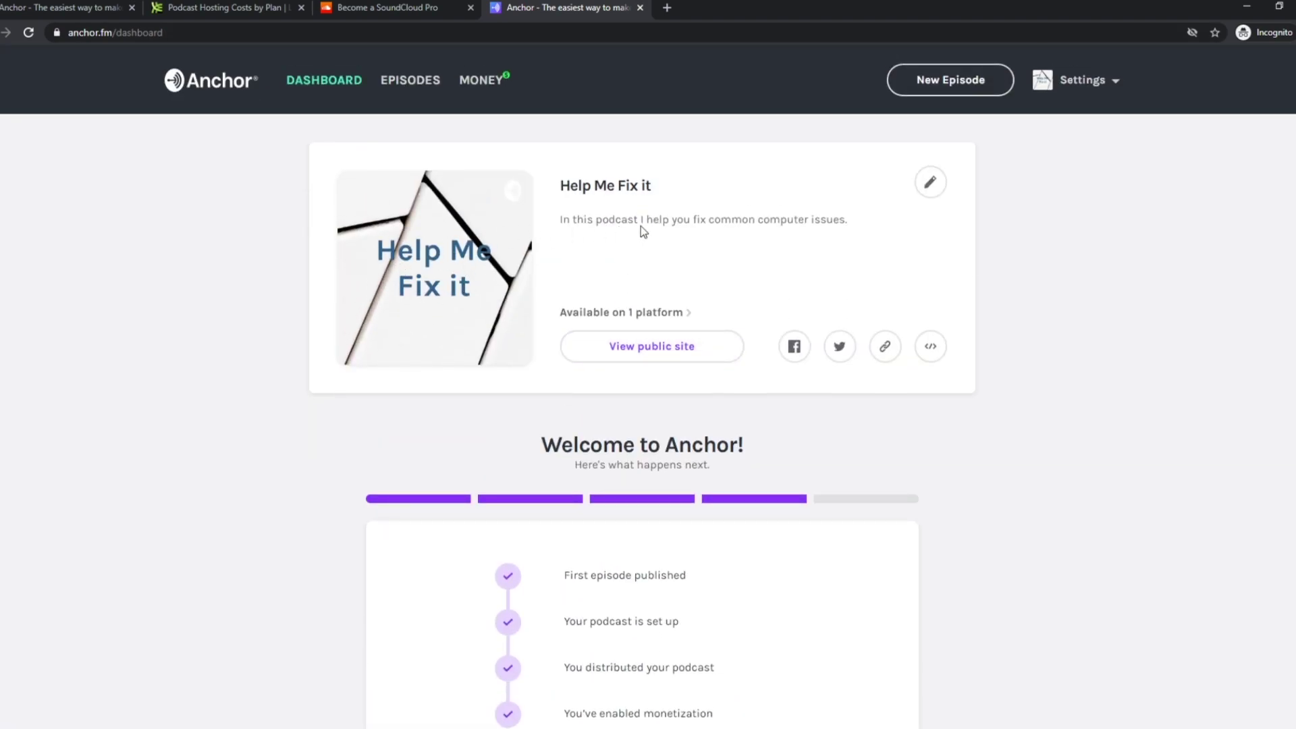
{"action": "left_click_drag", "start_coordinate": [880, 226], "coordinate": [545, 221]}
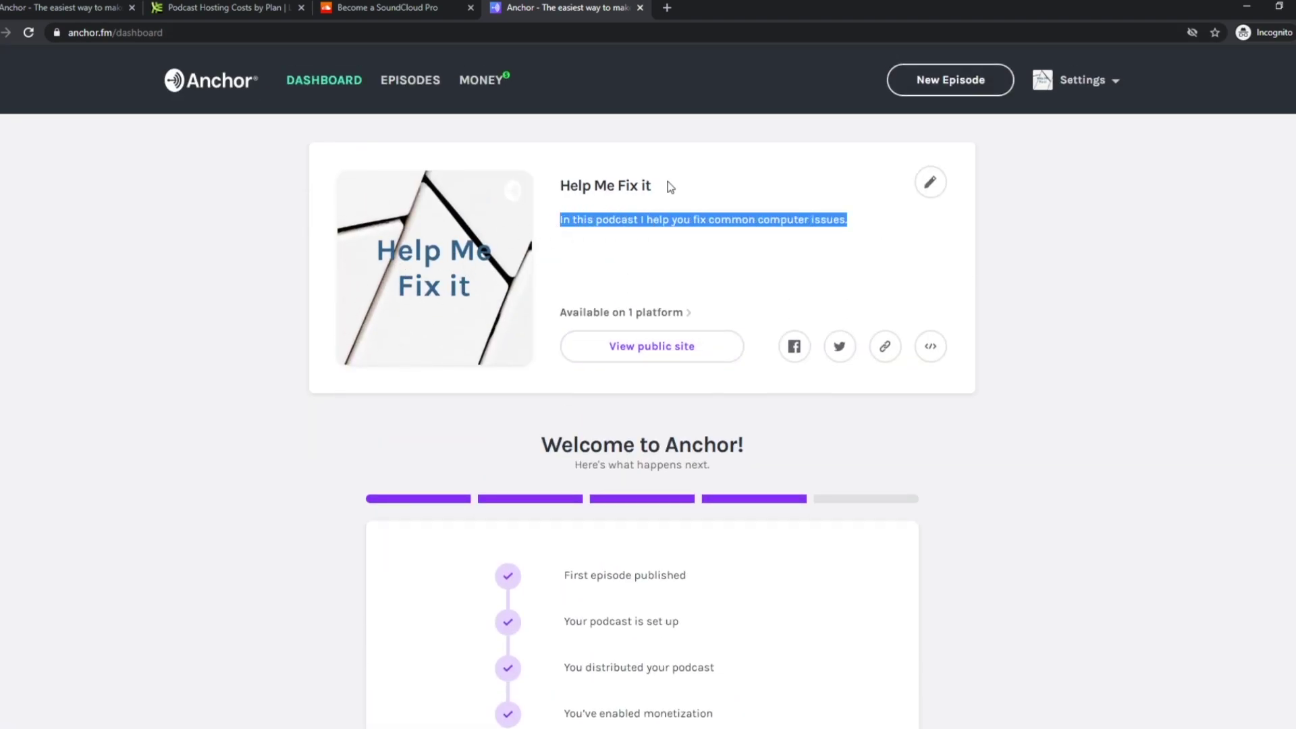
{"action": "left_click_drag", "start_coordinate": [670, 187], "coordinate": [560, 187]}
{"action": "left_click", "coordinate": [560, 187]}
{"action": "scroll", "coordinate": [596, 270], "scroll_direction": "down", "scroll_amount": 3}
{"action": "scroll", "coordinate": [601, 297], "scroll_direction": "up", "scroll_amount": 3}
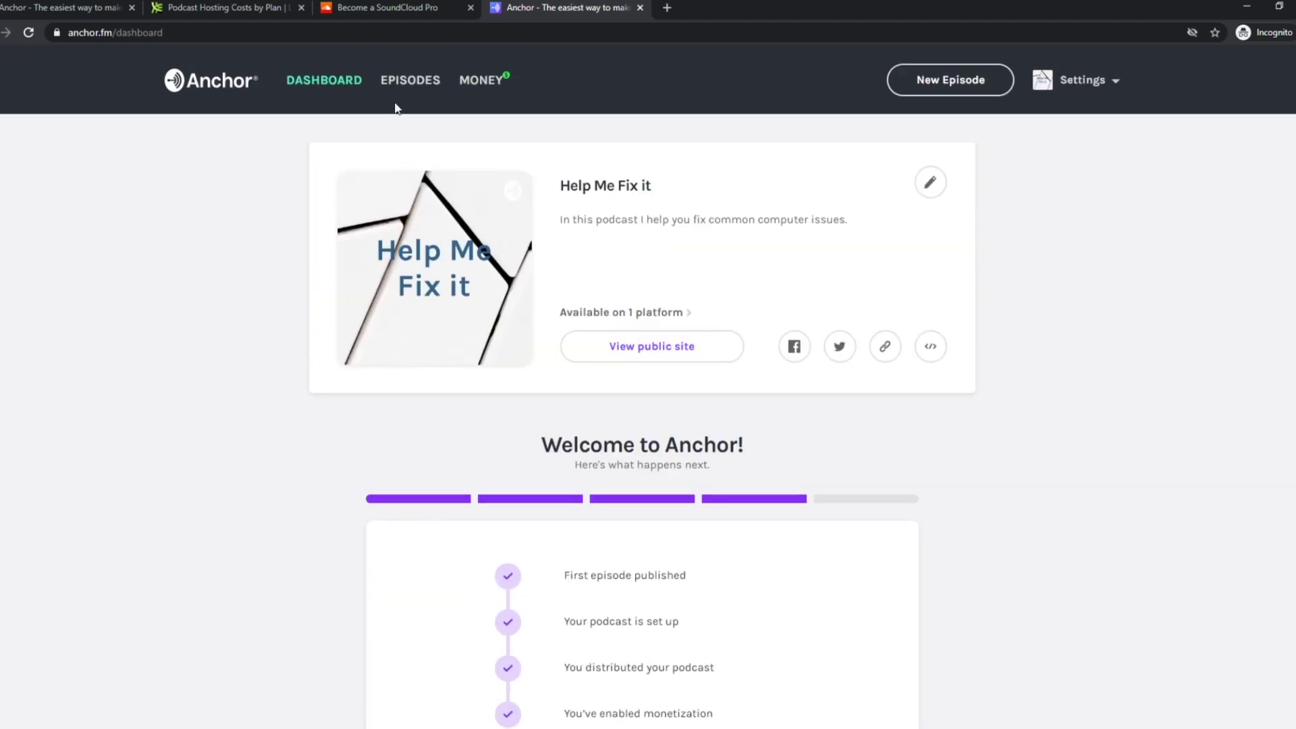
Step: Open the Help Me Fix it public site, examine its address and episode list, and try the listener voice message option
{"action": "middle_click", "coordinate": [657, 359]}
{"action": "left_click", "coordinate": [695, 14]}
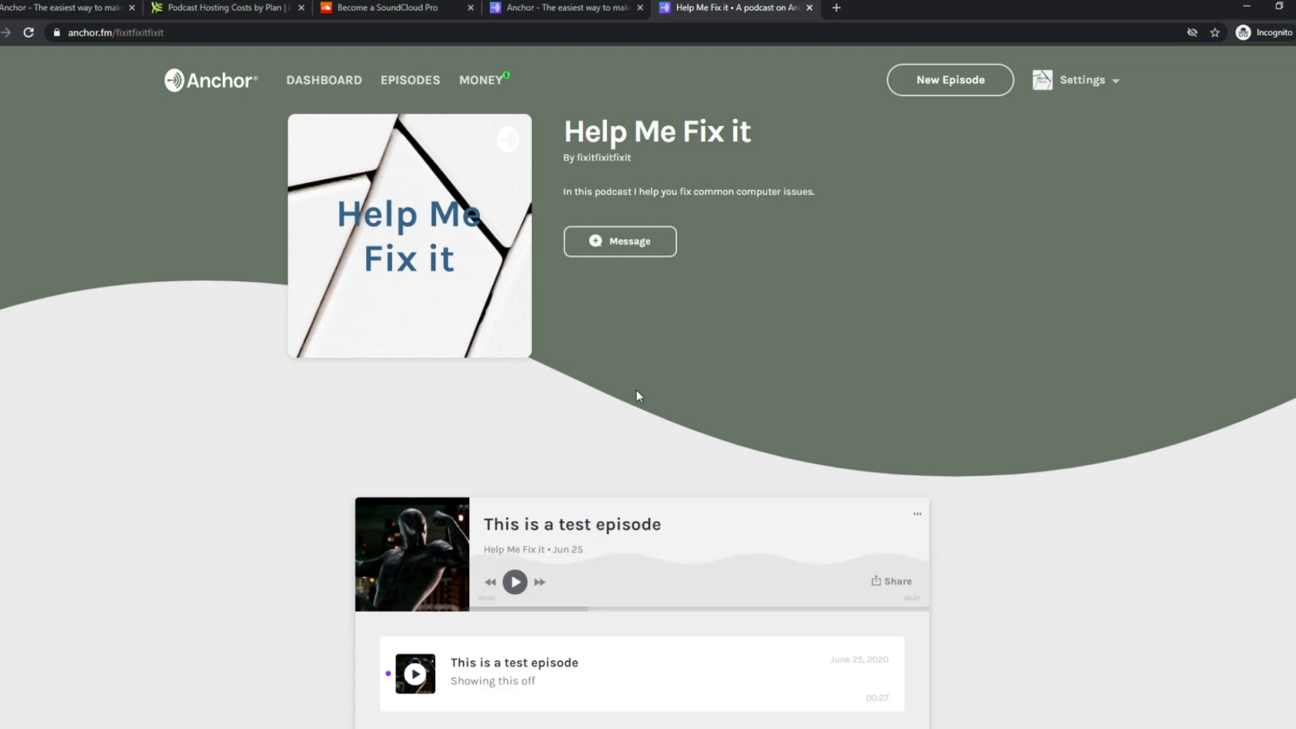
{"action": "left_click", "coordinate": [100, 34]}
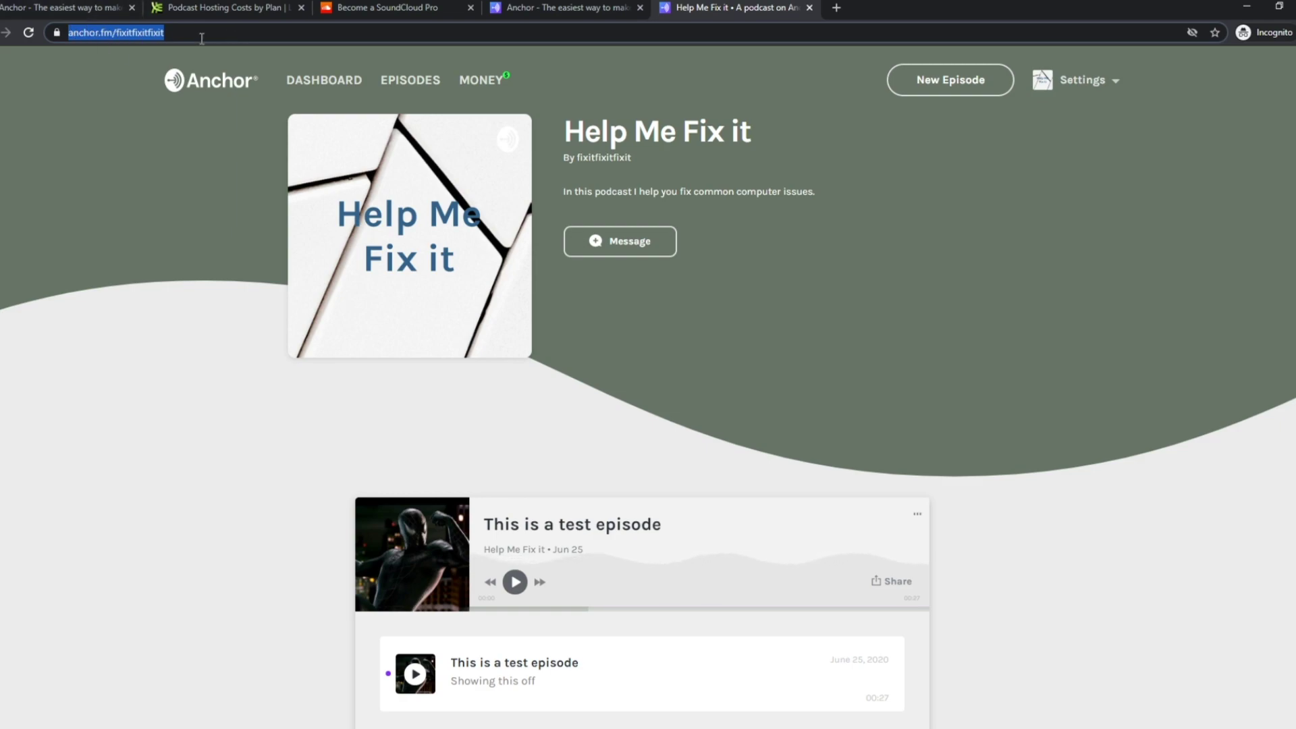
{"action": "scroll", "coordinate": [626, 323], "scroll_direction": "down", "scroll_amount": 5}
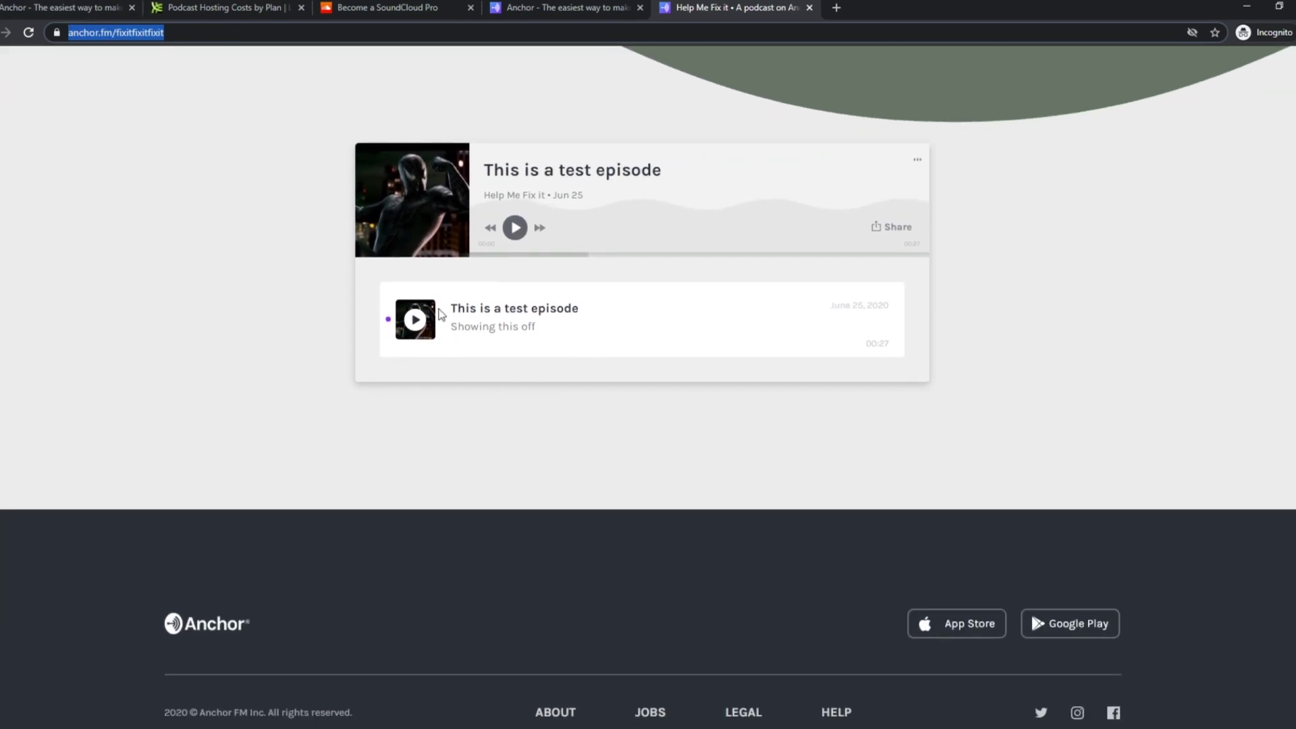
{"action": "scroll", "coordinate": [605, 365], "scroll_direction": "up", "scroll_amount": 5}
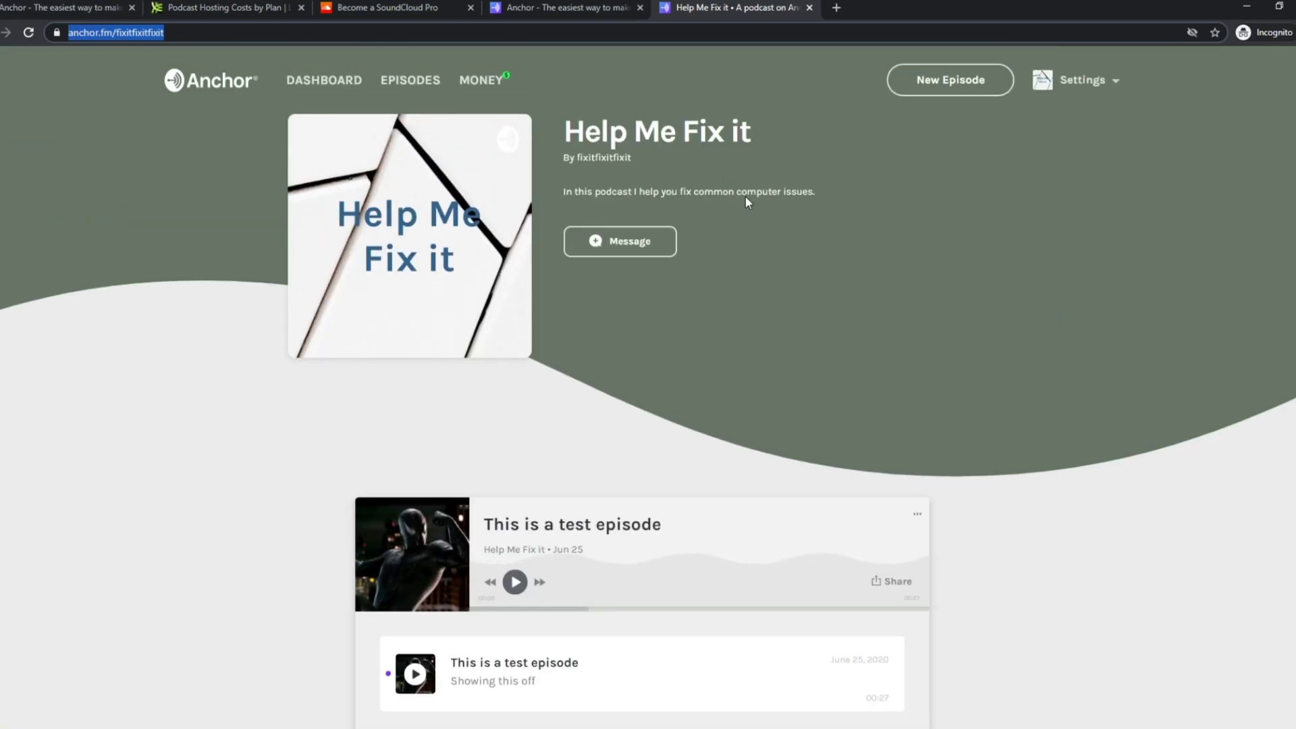
{"action": "left_click", "coordinate": [616, 260]}
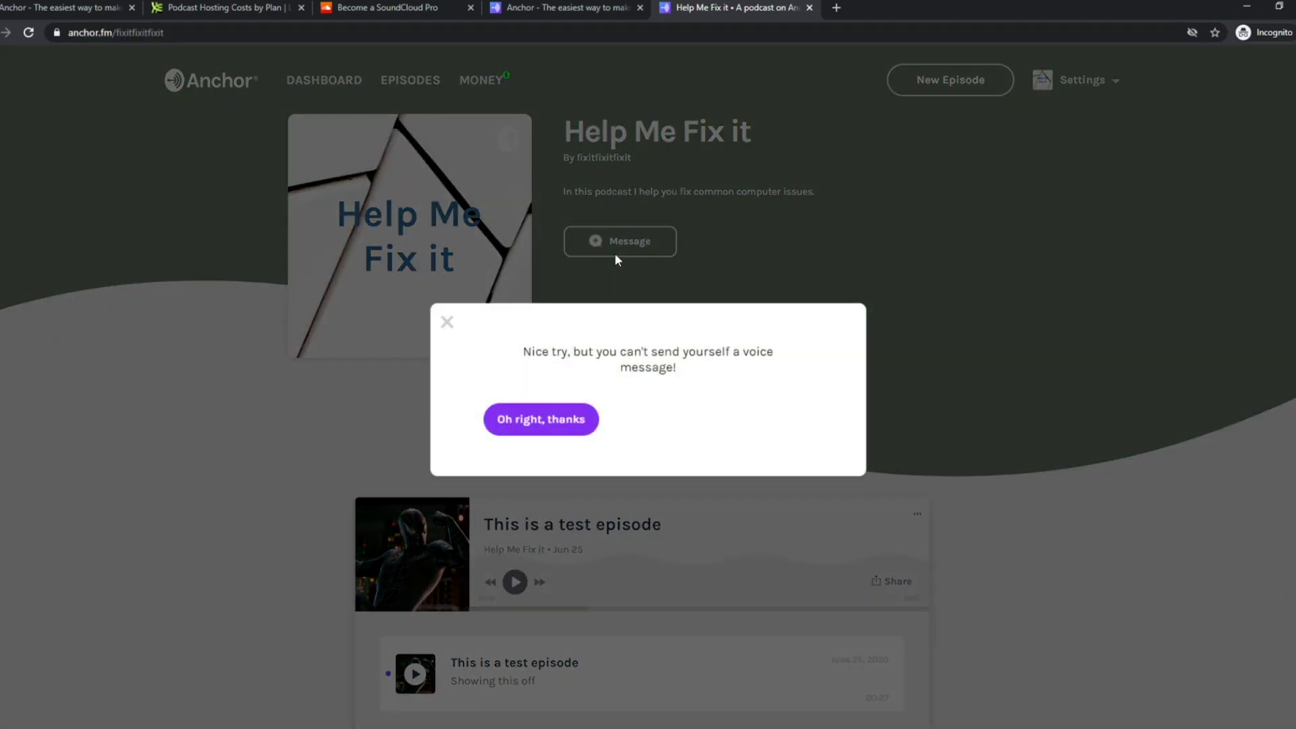
{"action": "left_click", "coordinate": [448, 323]}
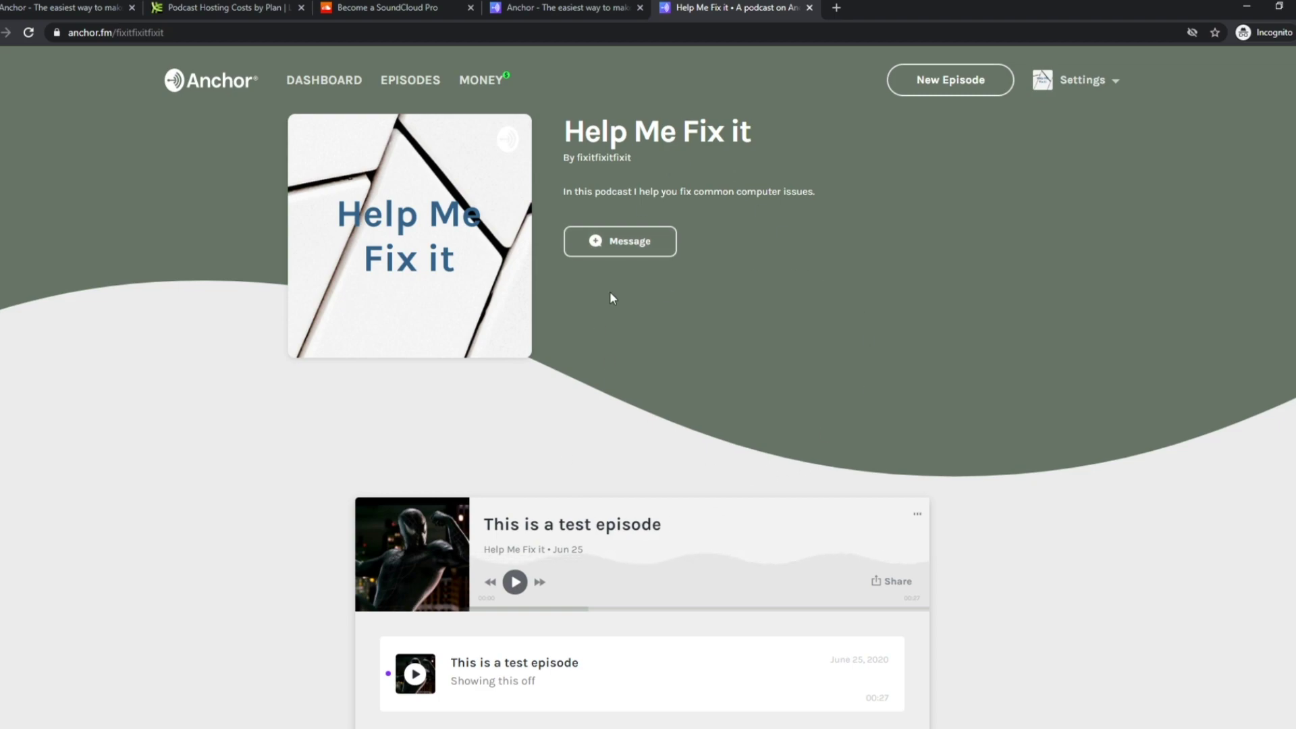
{"action": "left_click", "coordinate": [532, 6]}
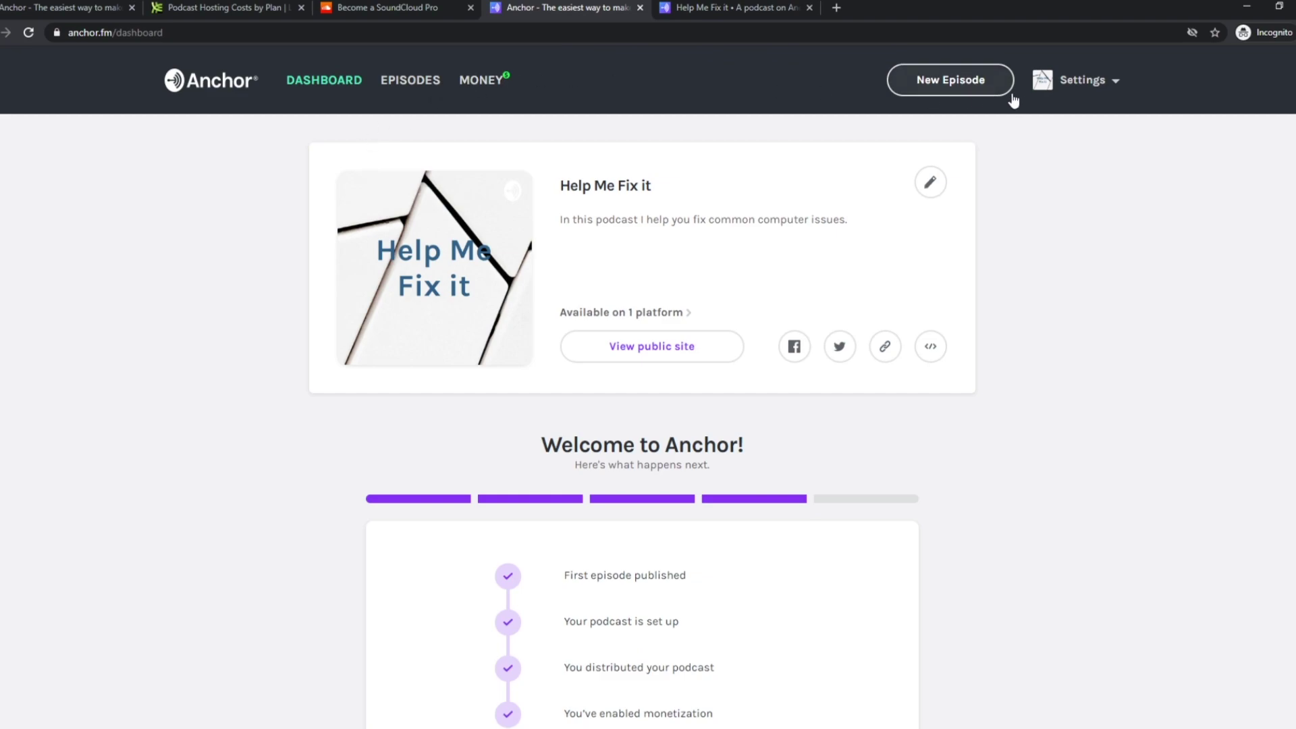
{"action": "left_click", "coordinate": [1086, 82]}
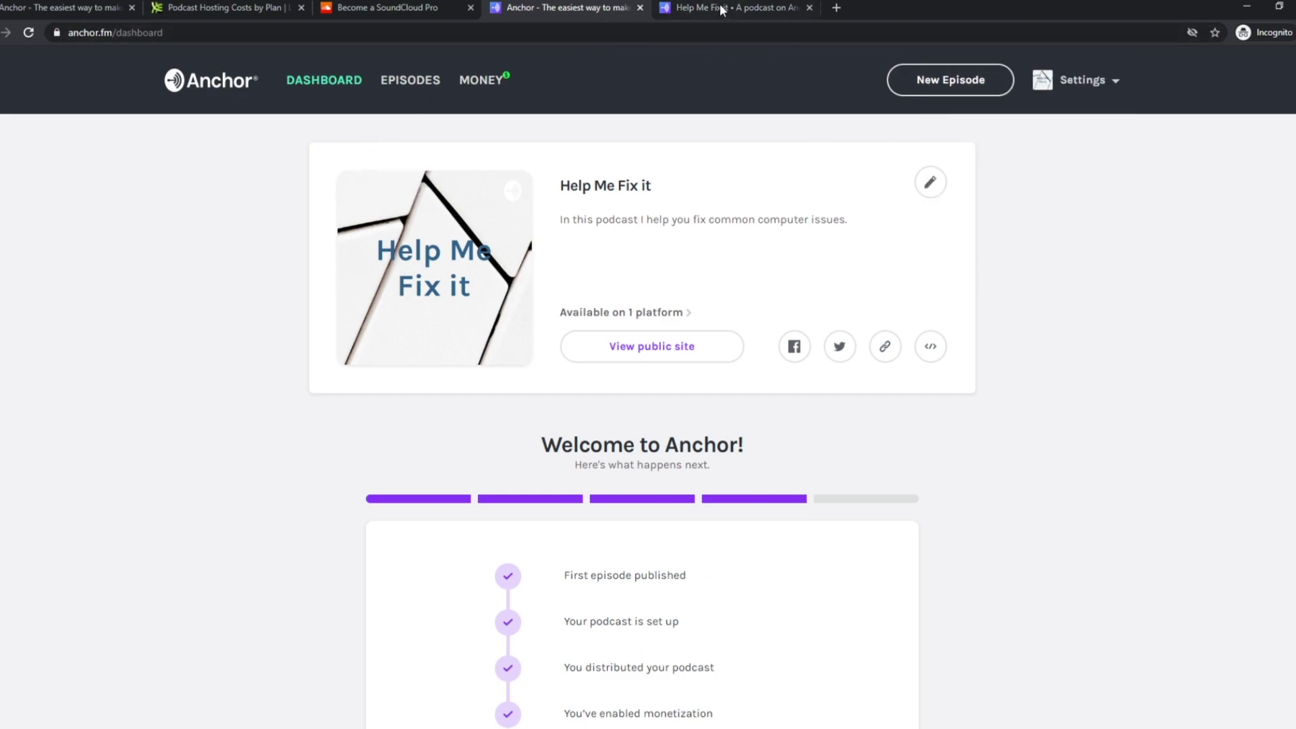
{"action": "left_click", "coordinate": [720, 9]}
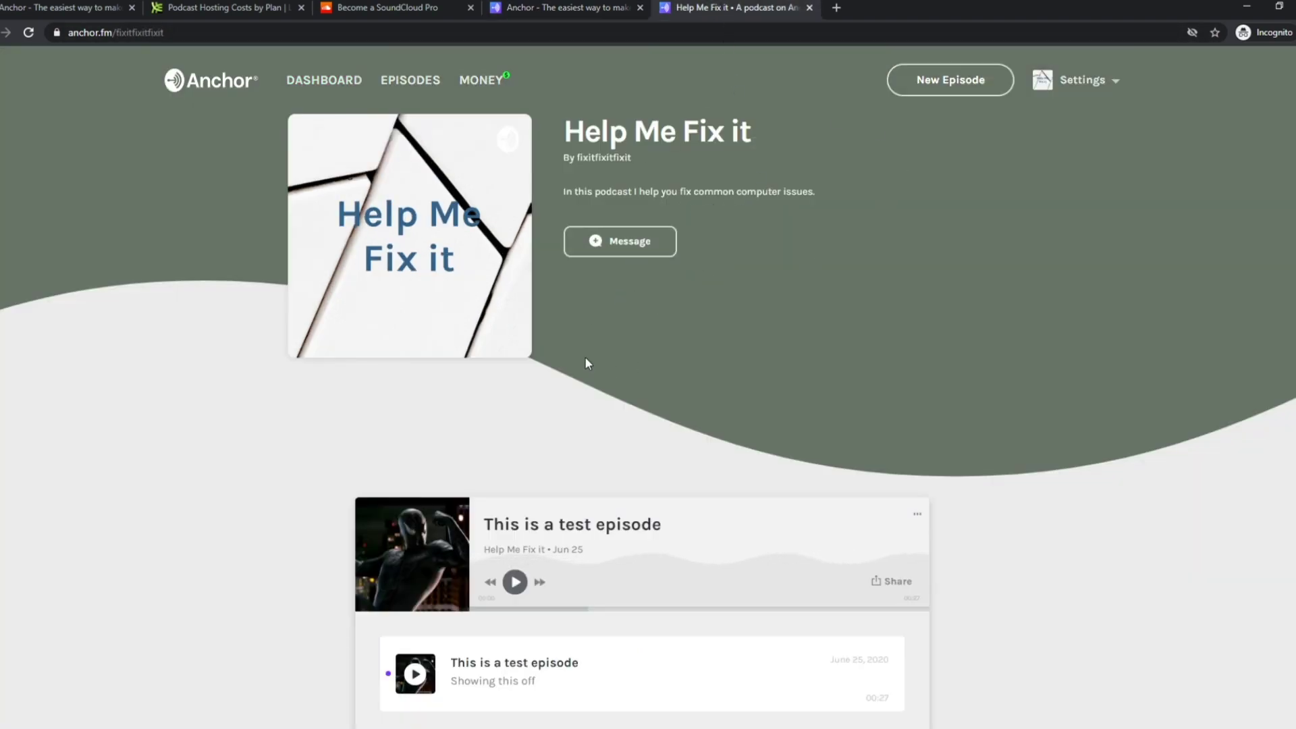
{"action": "left_click", "coordinate": [585, 13]}
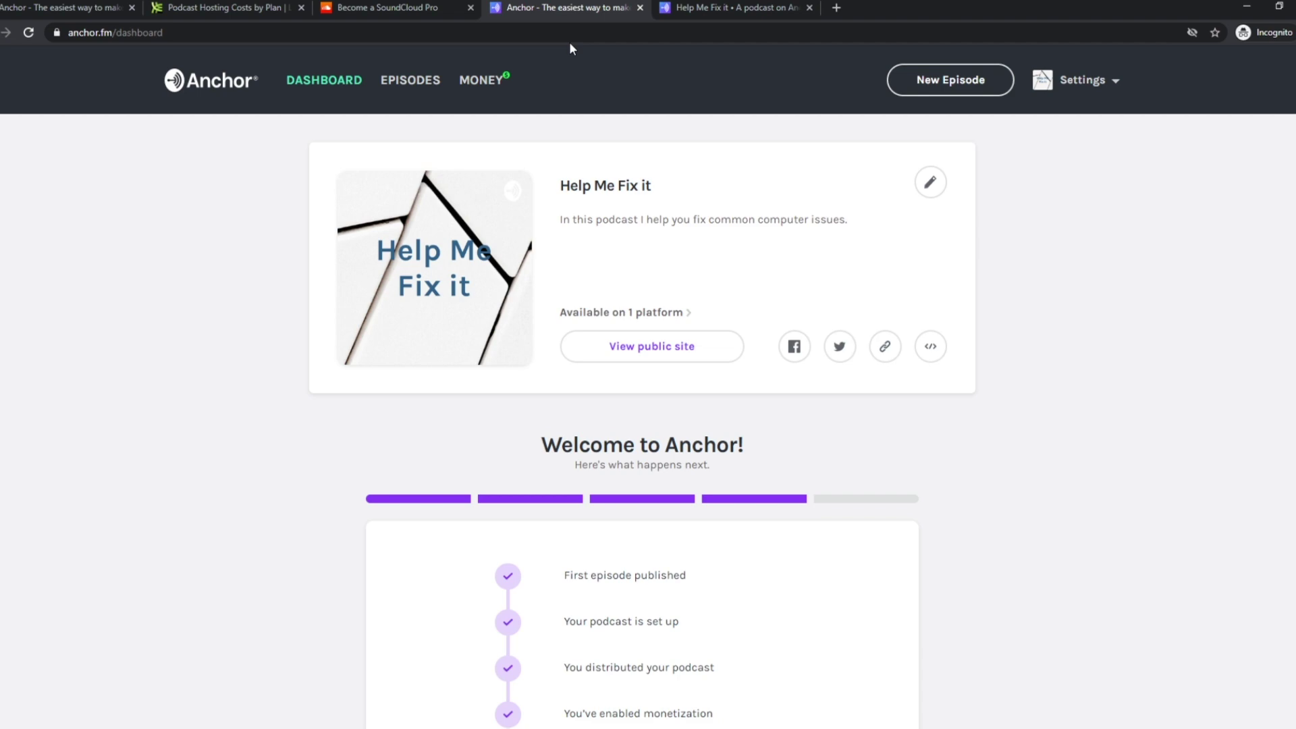
Step: Start a new episode from the episode list and record an audio clip of about 16 seconds with the default microphone
{"action": "left_click", "coordinate": [405, 83]}
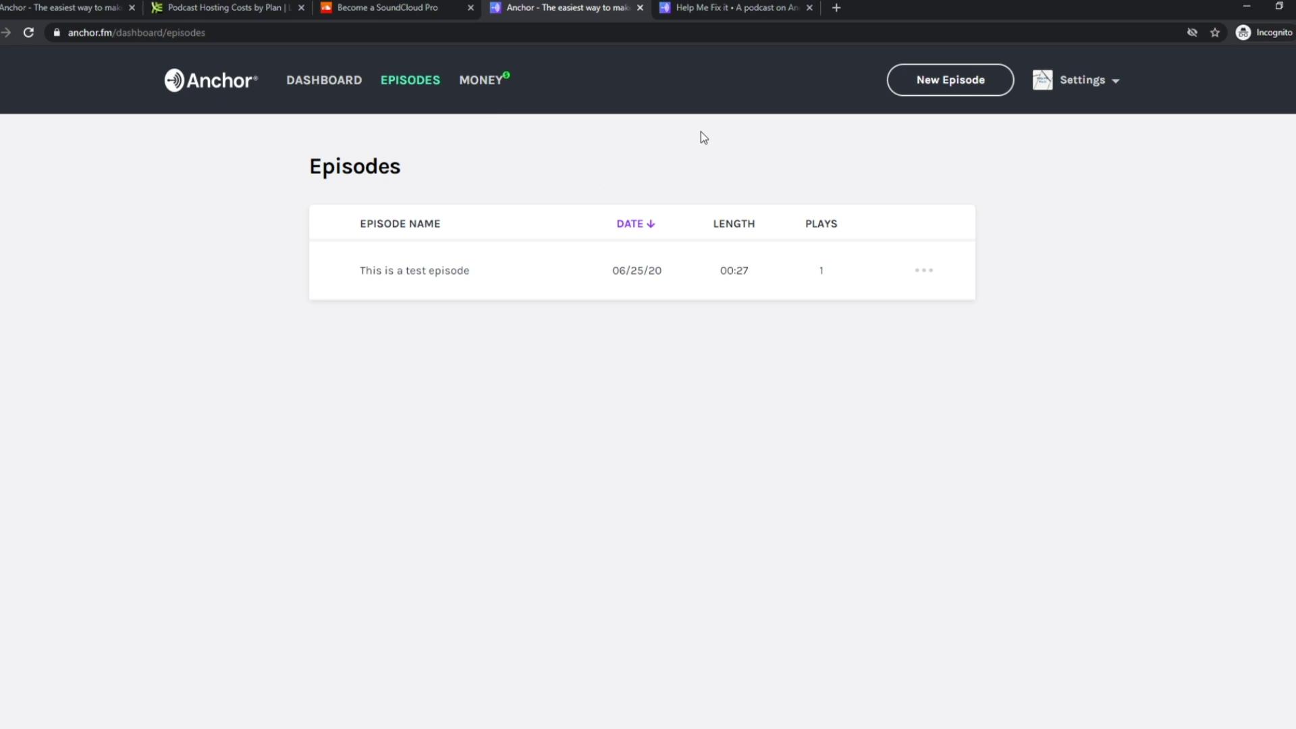
{"action": "left_click", "coordinate": [952, 85]}
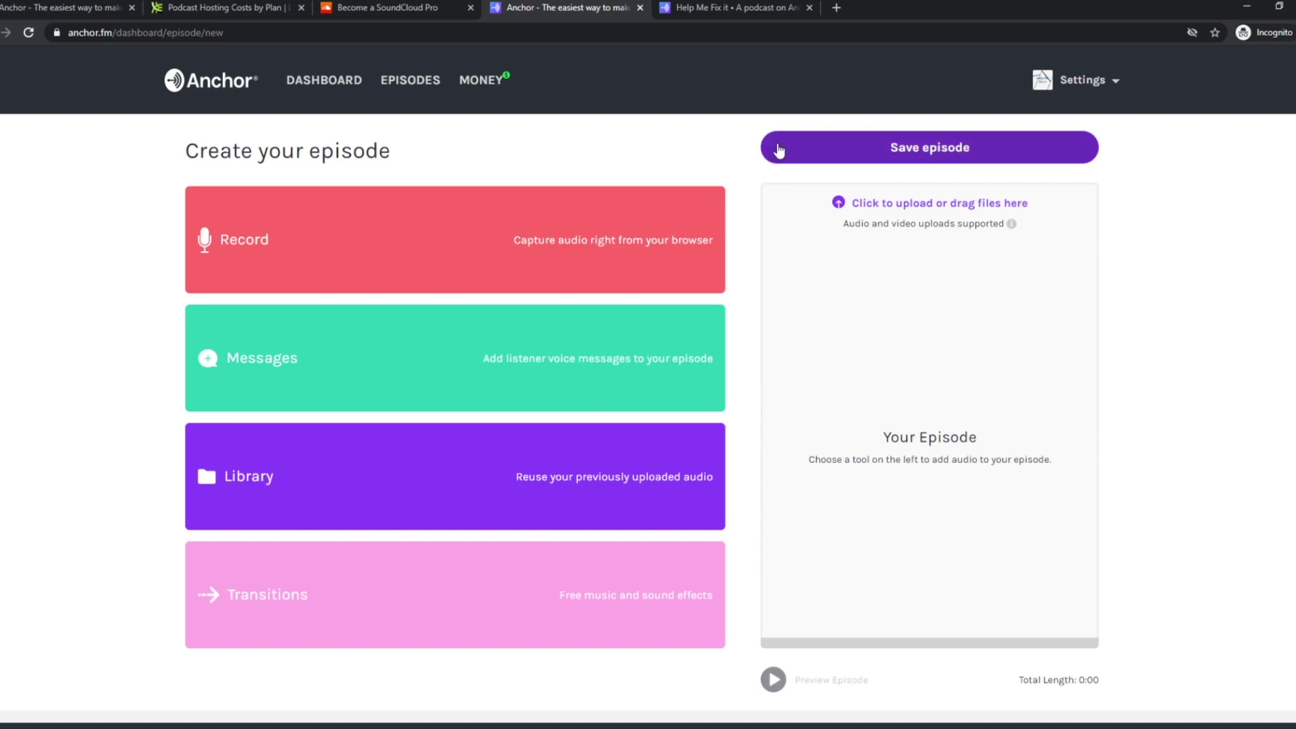
{"action": "left_click", "coordinate": [459, 250]}
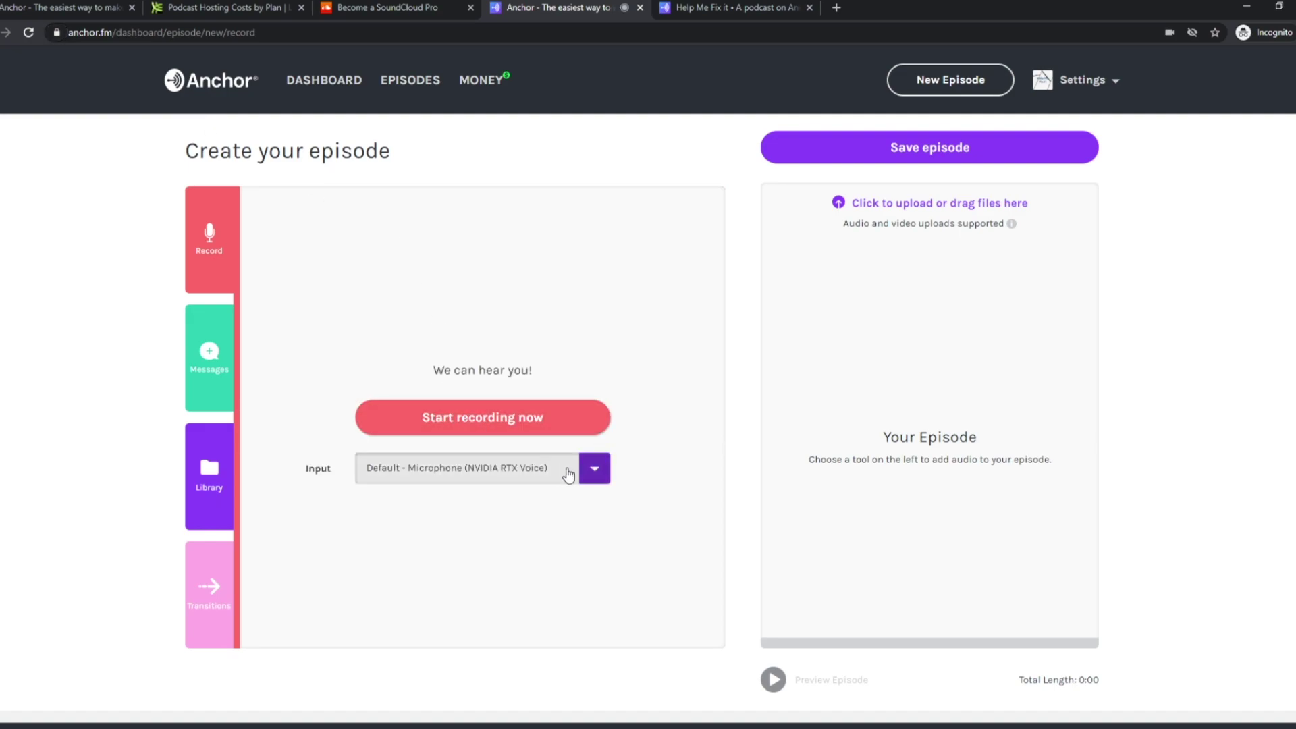
{"action": "left_click", "coordinate": [513, 420]}
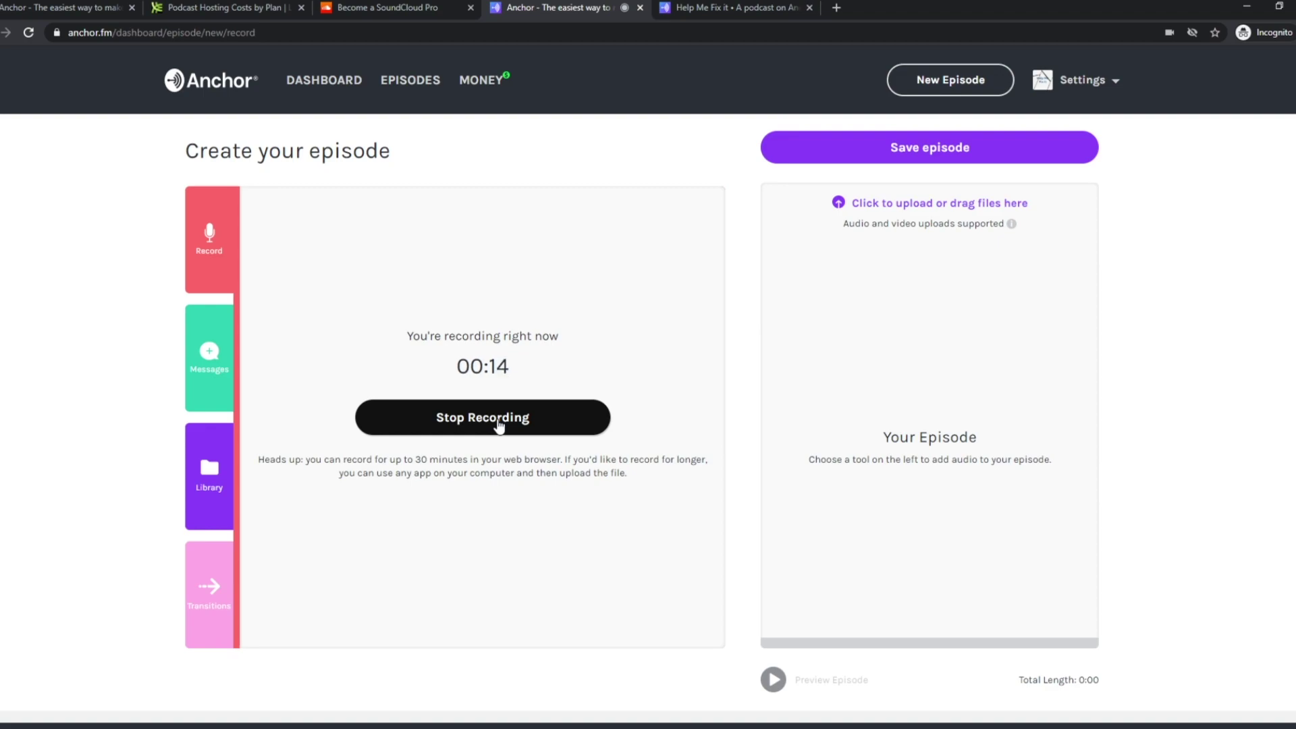
{"action": "left_click", "coordinate": [492, 424]}
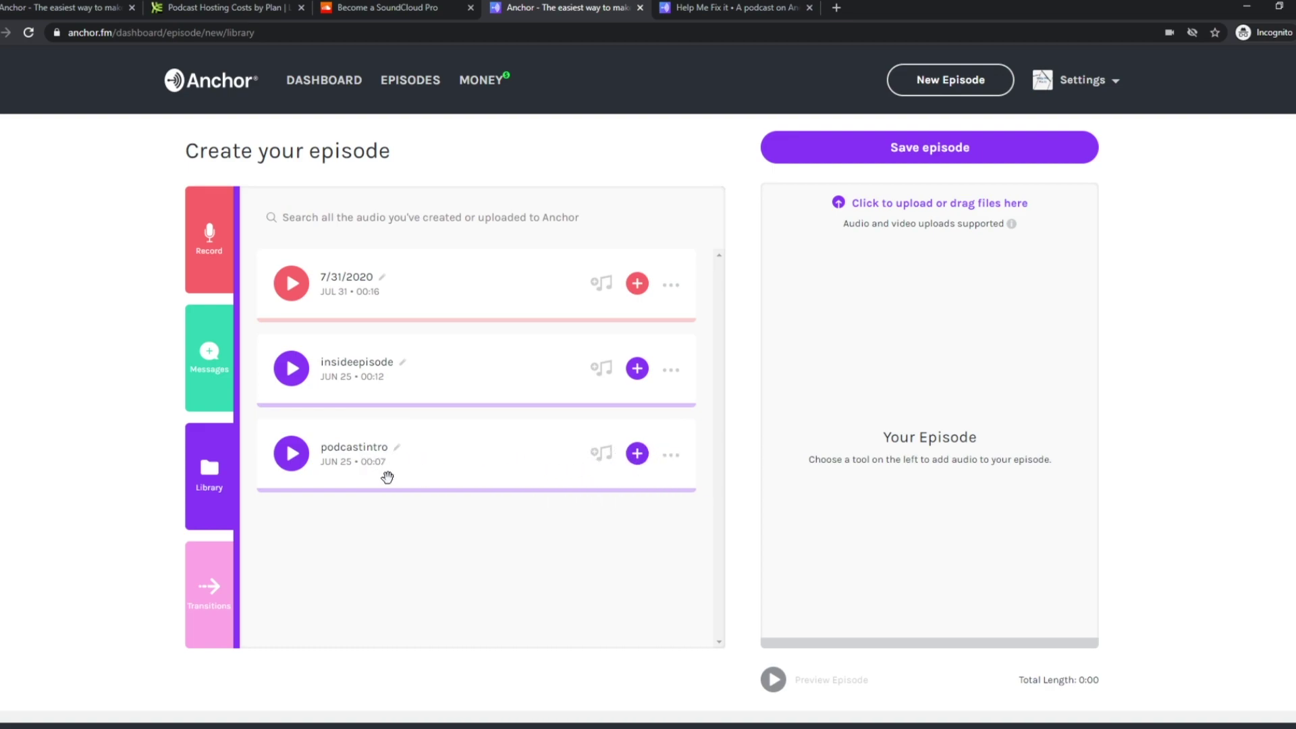
Step: Assemble the episode from the podcastintro and 7/31/2020 library clips, add a sponsored segment, and save the episode
{"action": "left_click_drag", "start_coordinate": [404, 477], "coordinate": [909, 292]}
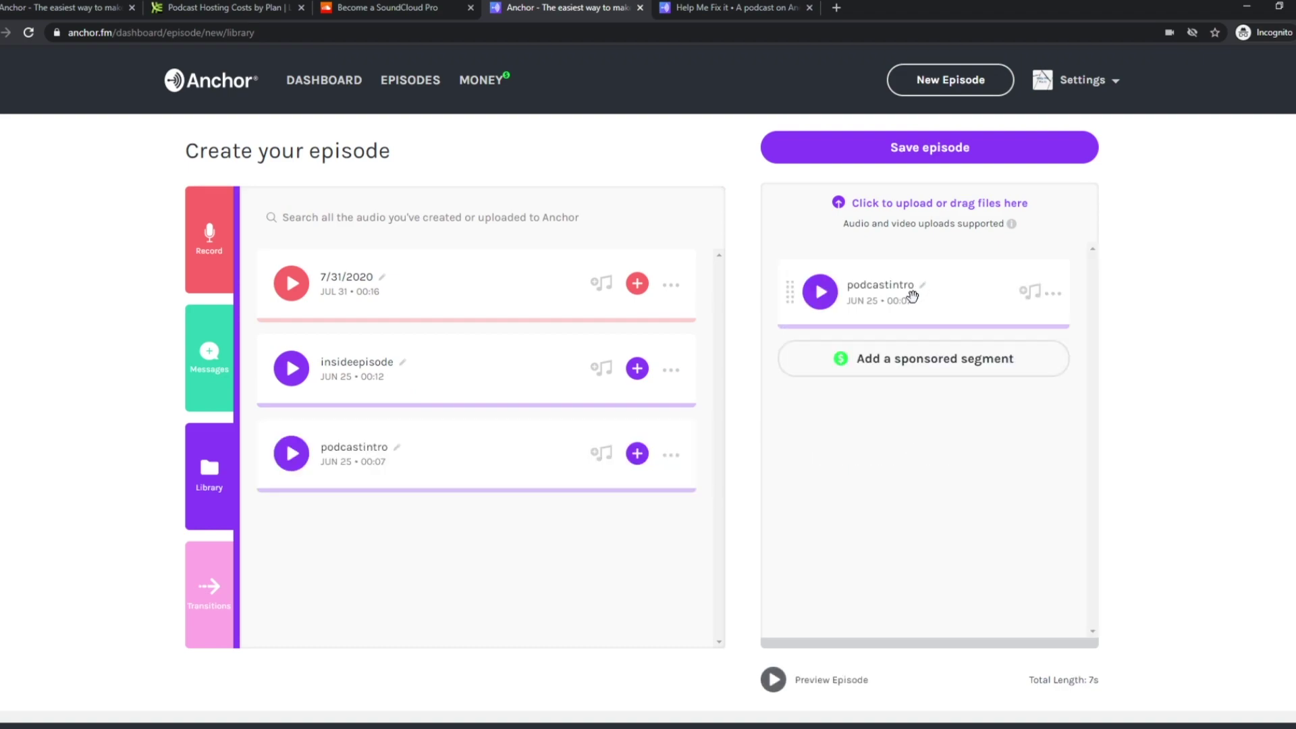
{"action": "left_click_drag", "start_coordinate": [368, 286], "coordinate": [908, 370]}
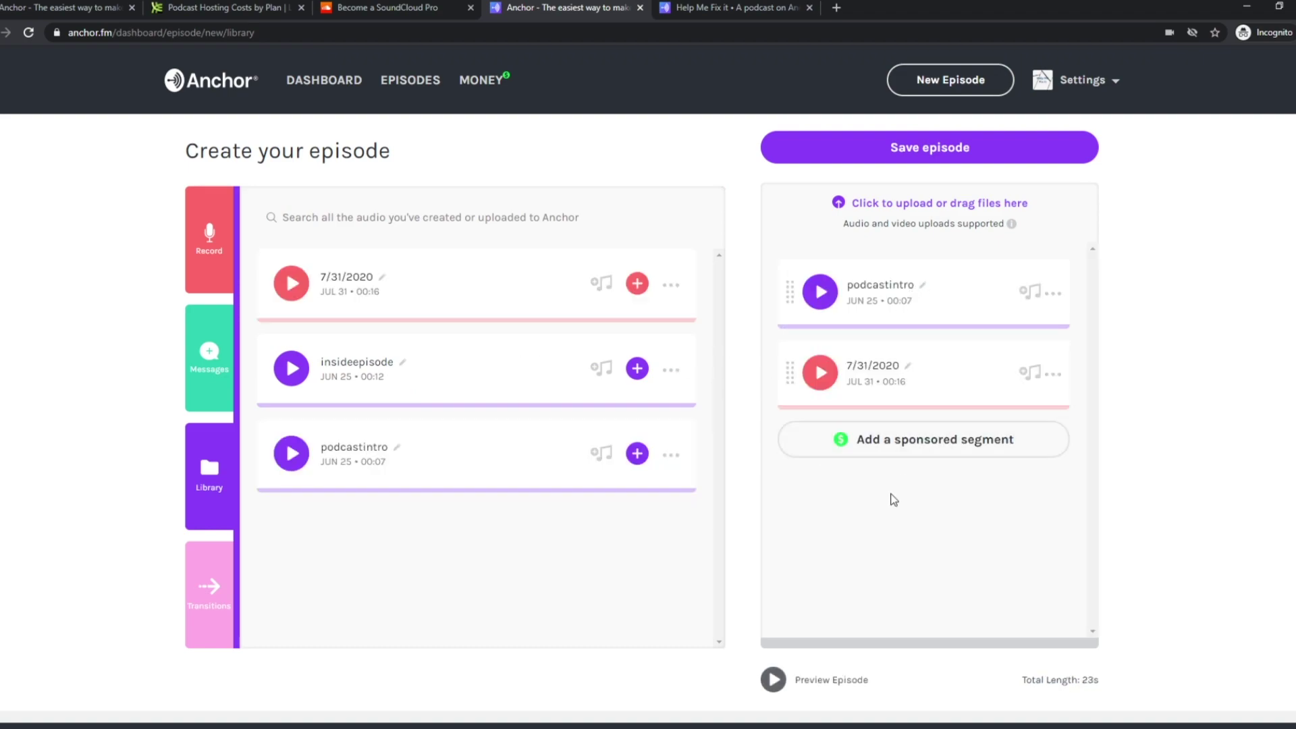
{"action": "left_click", "coordinate": [899, 445]}
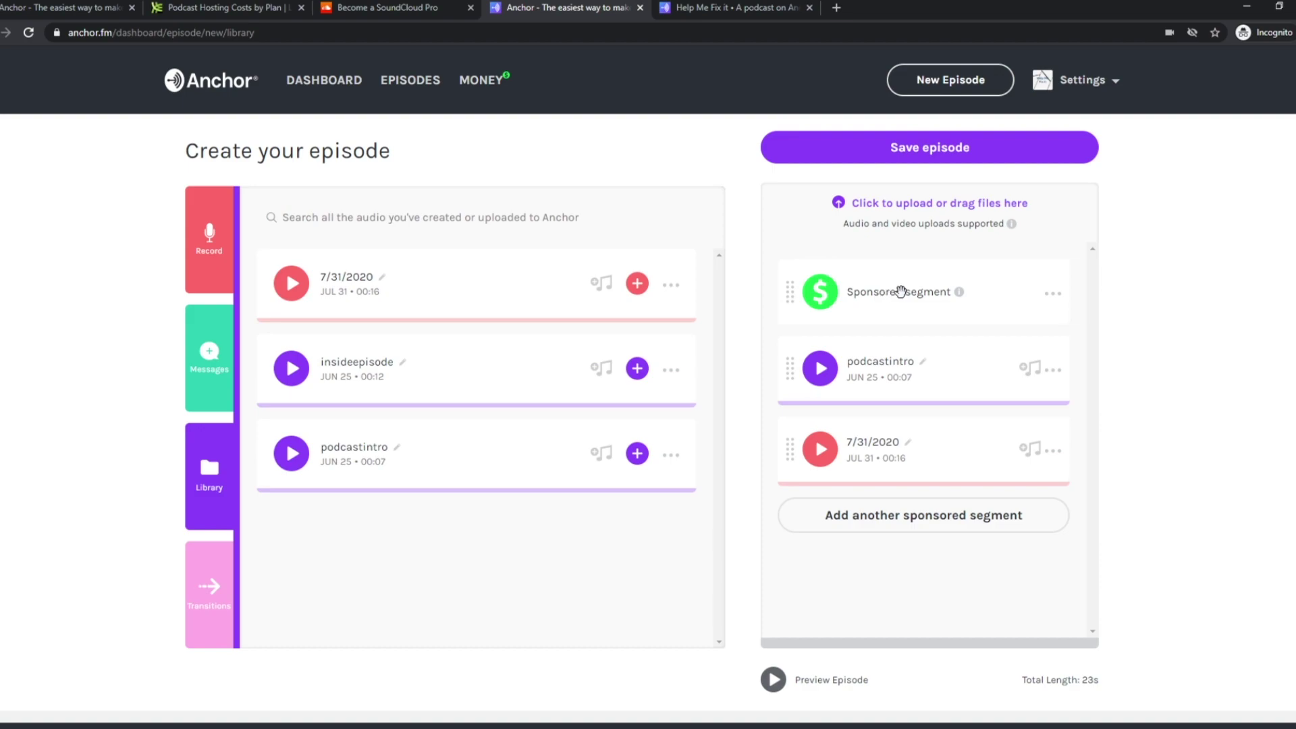
{"action": "scroll", "coordinate": [928, 561], "scroll_direction": "down", "scroll_amount": 3}
{"action": "scroll", "coordinate": [932, 561], "scroll_direction": "up", "scroll_amount": 3}
{"action": "left_click", "coordinate": [952, 154]}
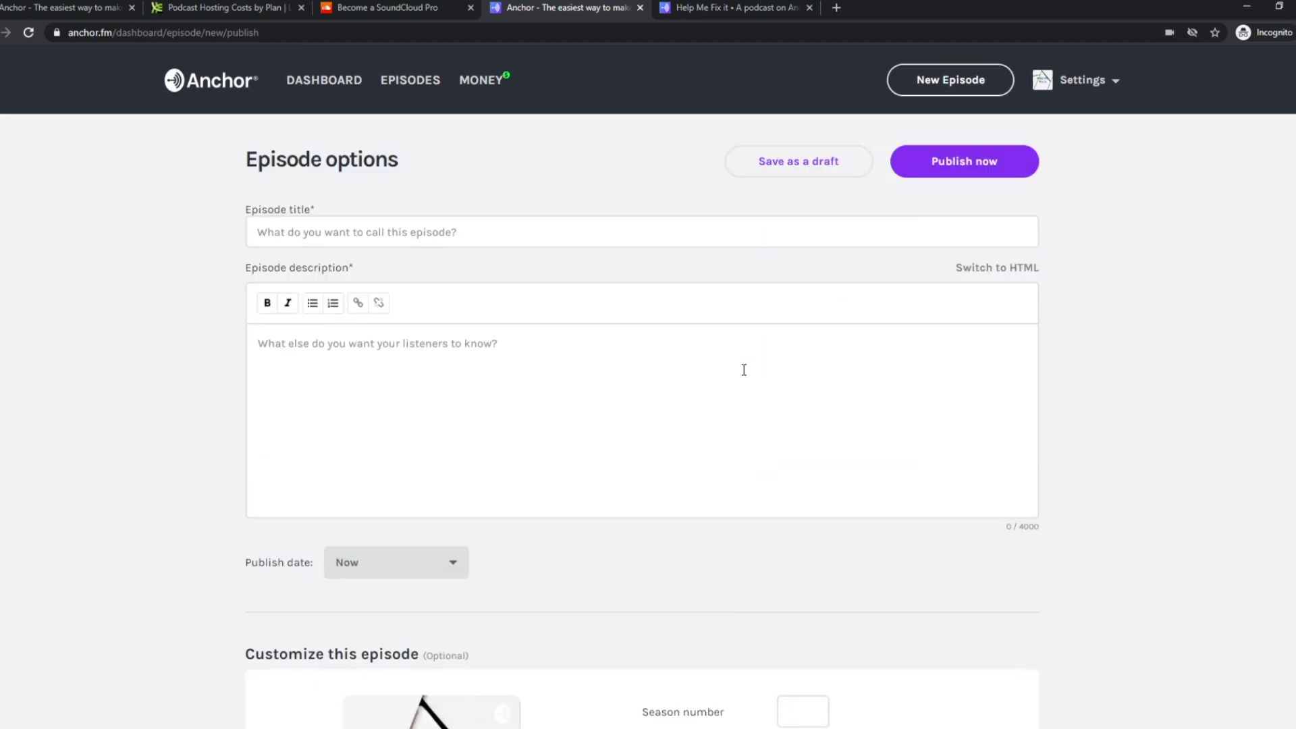
Step: Title the episode "second test episode" and enter the description "this is my second test"
{"action": "left_click", "coordinate": [512, 227]}
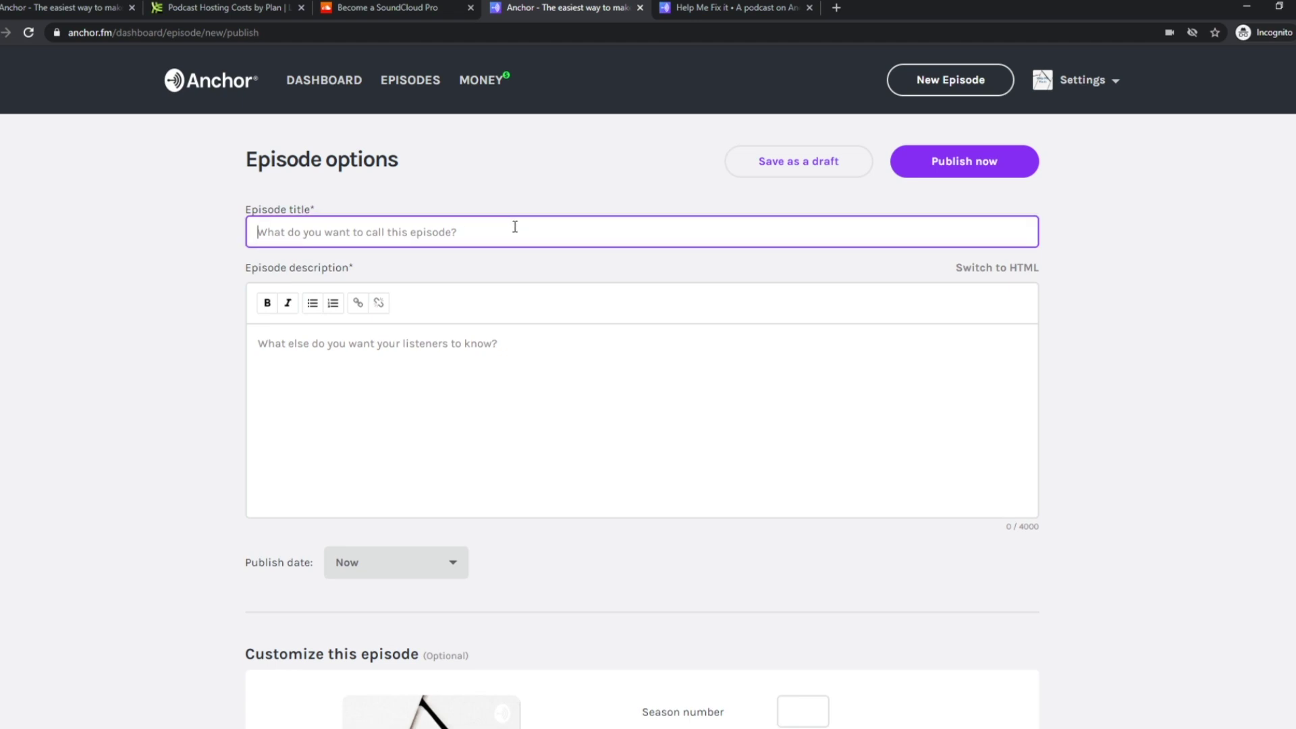
{"action": "type", "text": "sec"}
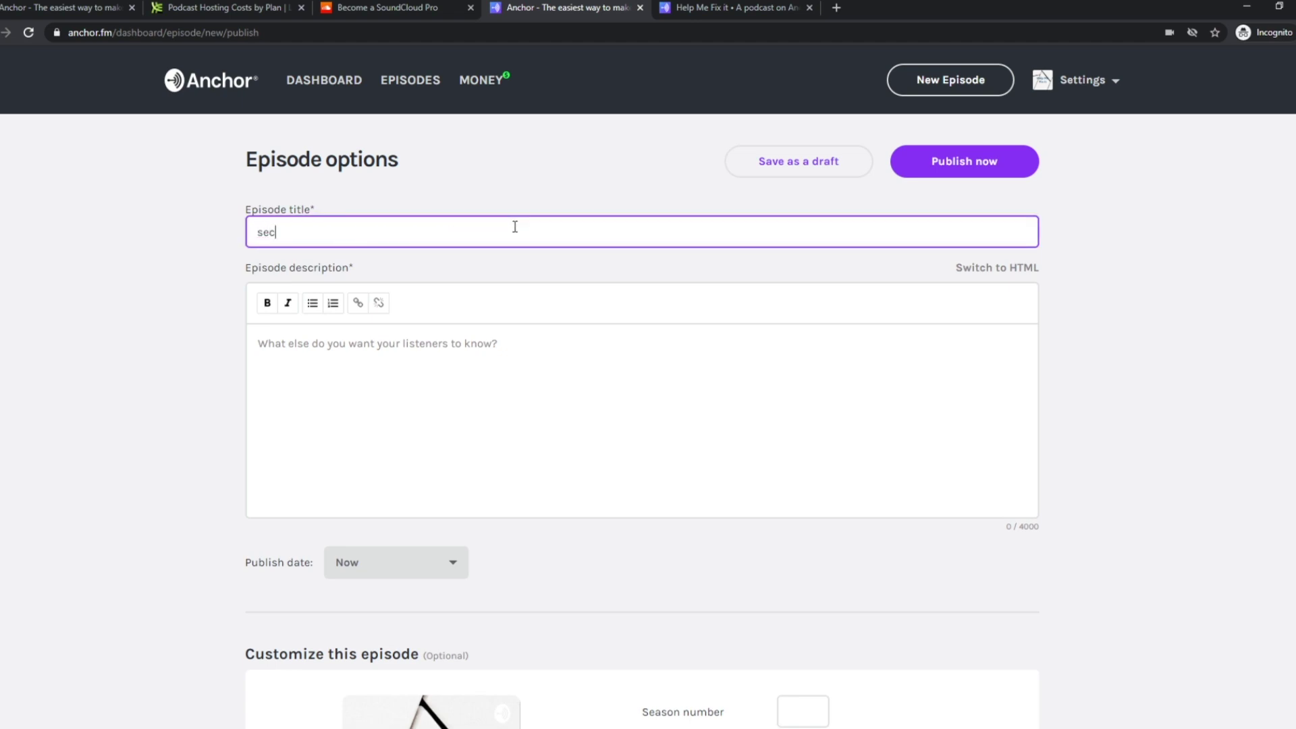
{"action": "type", "text": "ond test episode"}
{"action": "key", "text": "Tab"}
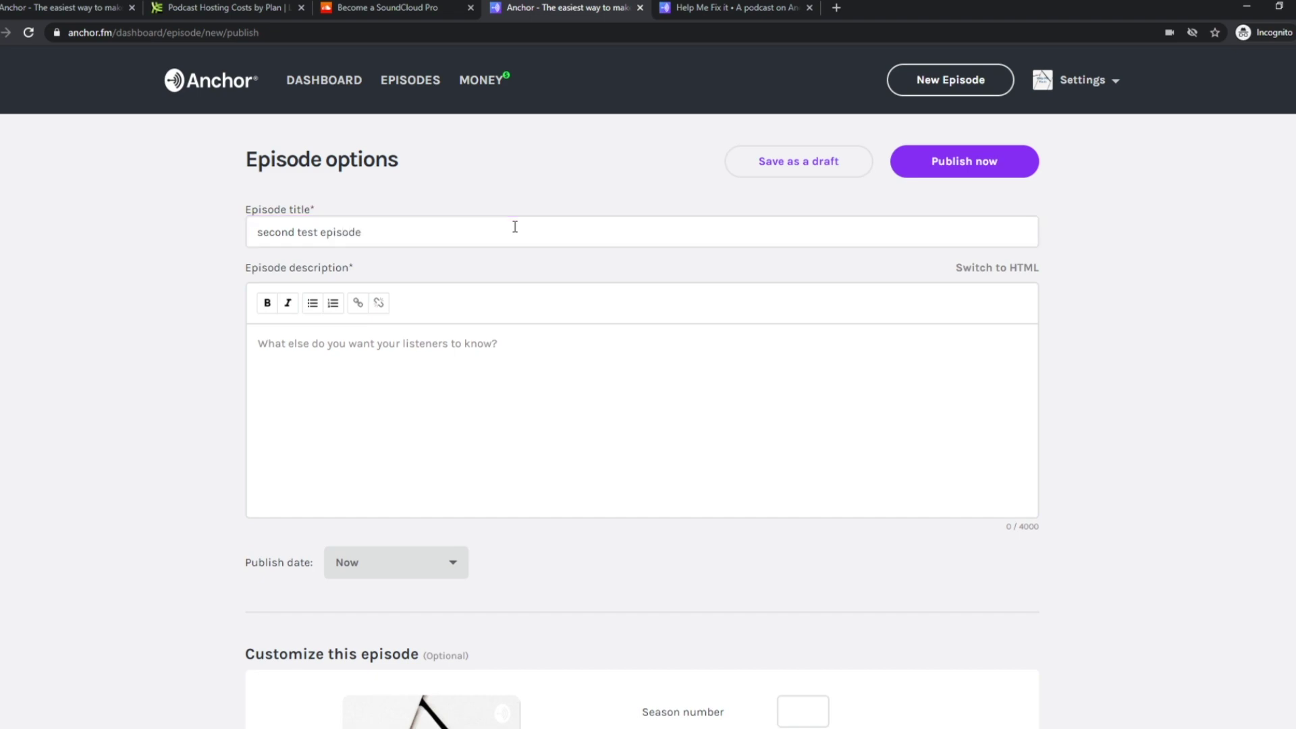
{"action": "left_click", "coordinate": [466, 378]}
{"action": "type", "text": "this is my second test"}
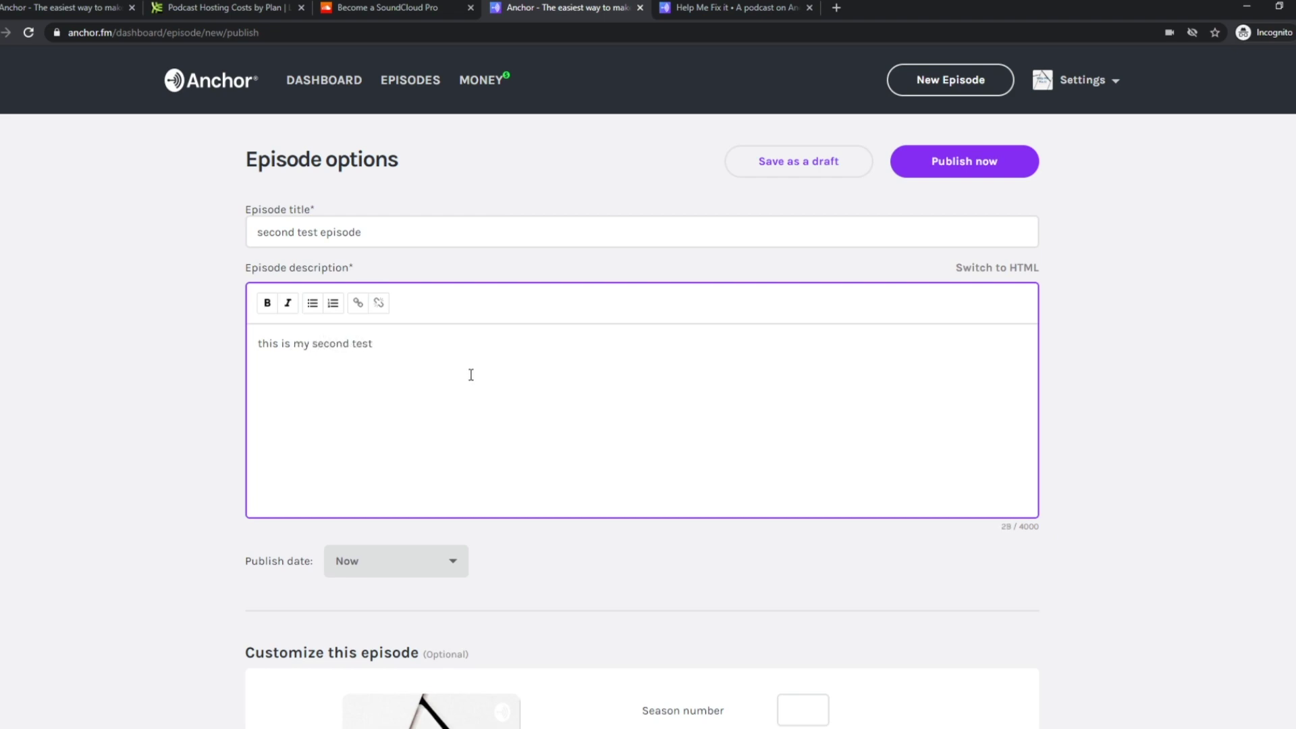
Step: Review the optional episode settings, publish the episode now, and accept the existing podcast details in the distribution setup
{"action": "scroll", "coordinate": [472, 373], "scroll_direction": "down", "scroll_amount": 4}
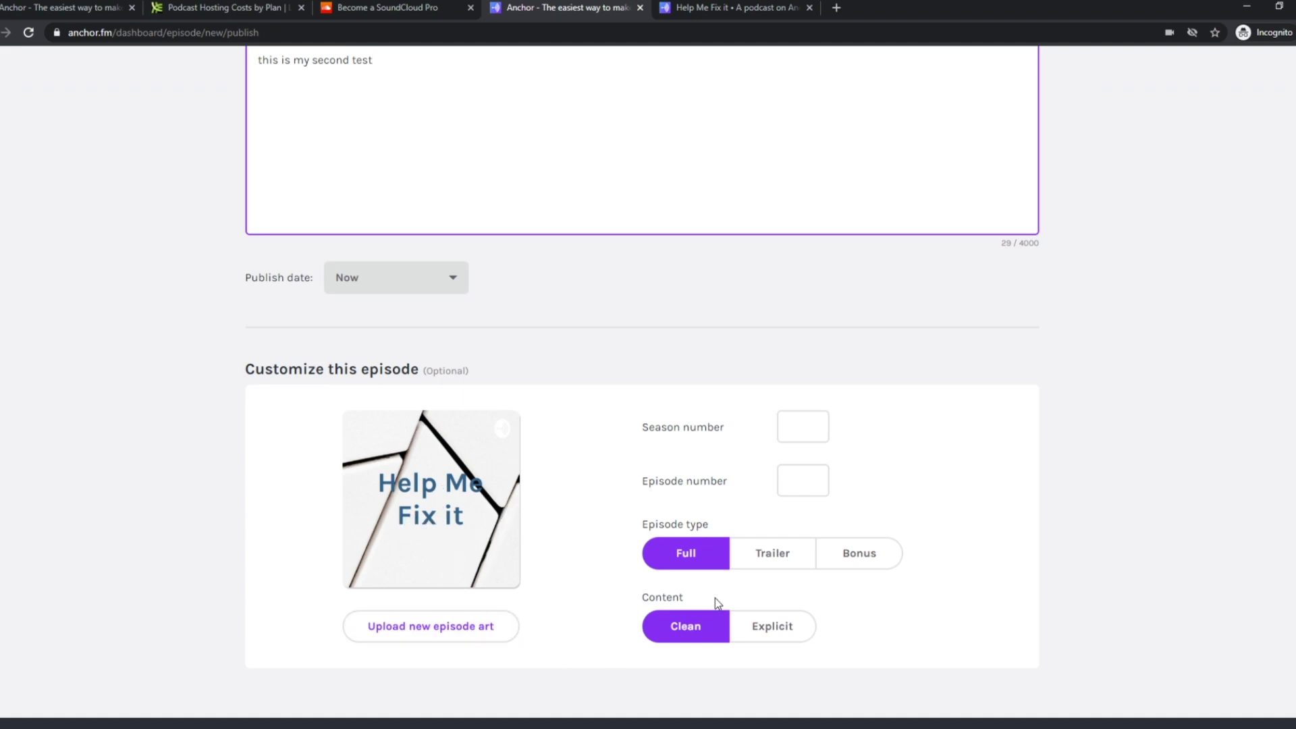
{"action": "scroll", "coordinate": [825, 631], "scroll_direction": "down", "scroll_amount": 4}
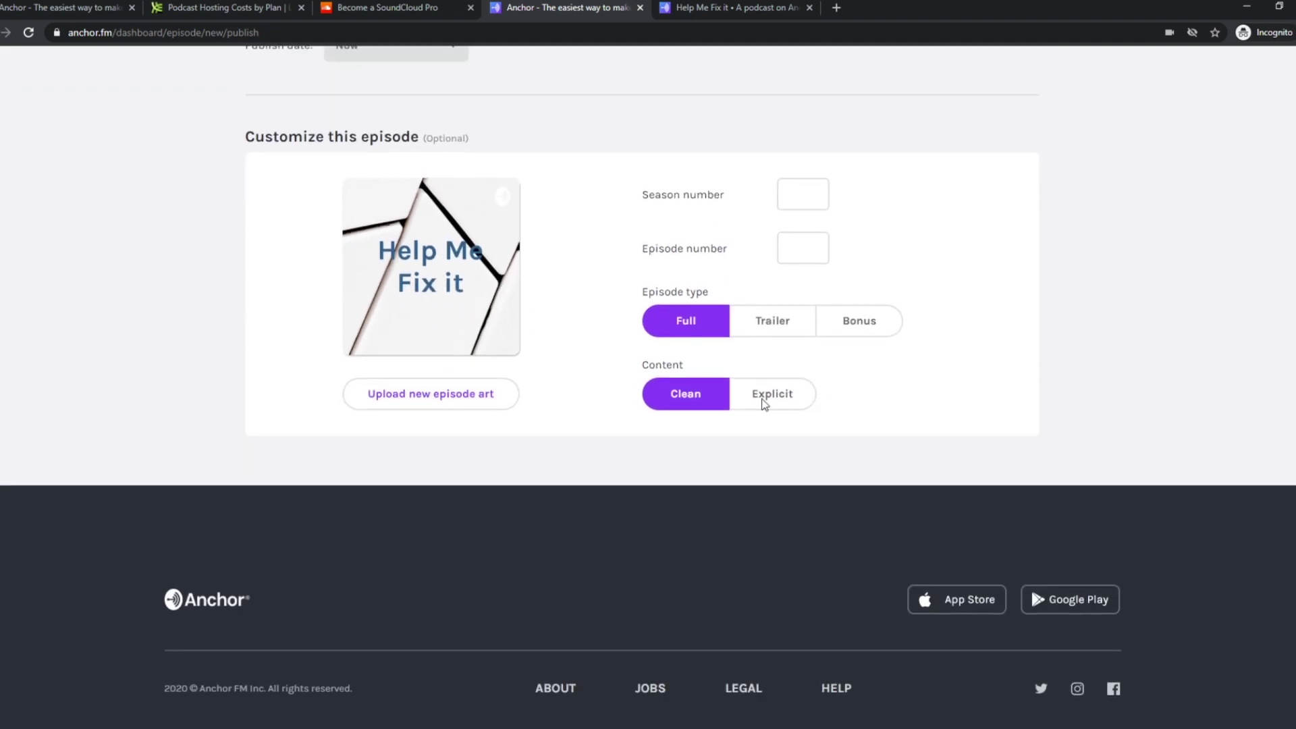
{"action": "scroll", "coordinate": [782, 415], "scroll_direction": "up", "scroll_amount": 8}
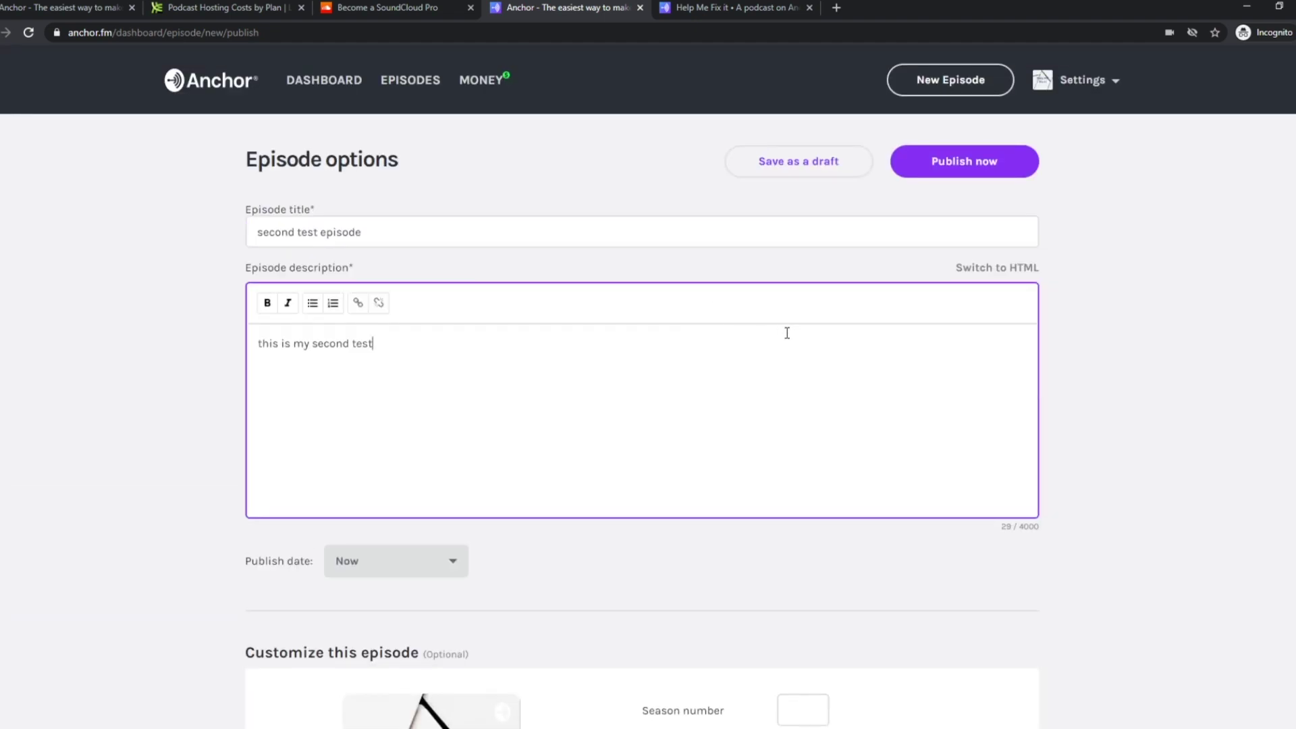
{"action": "left_click", "coordinate": [964, 166]}
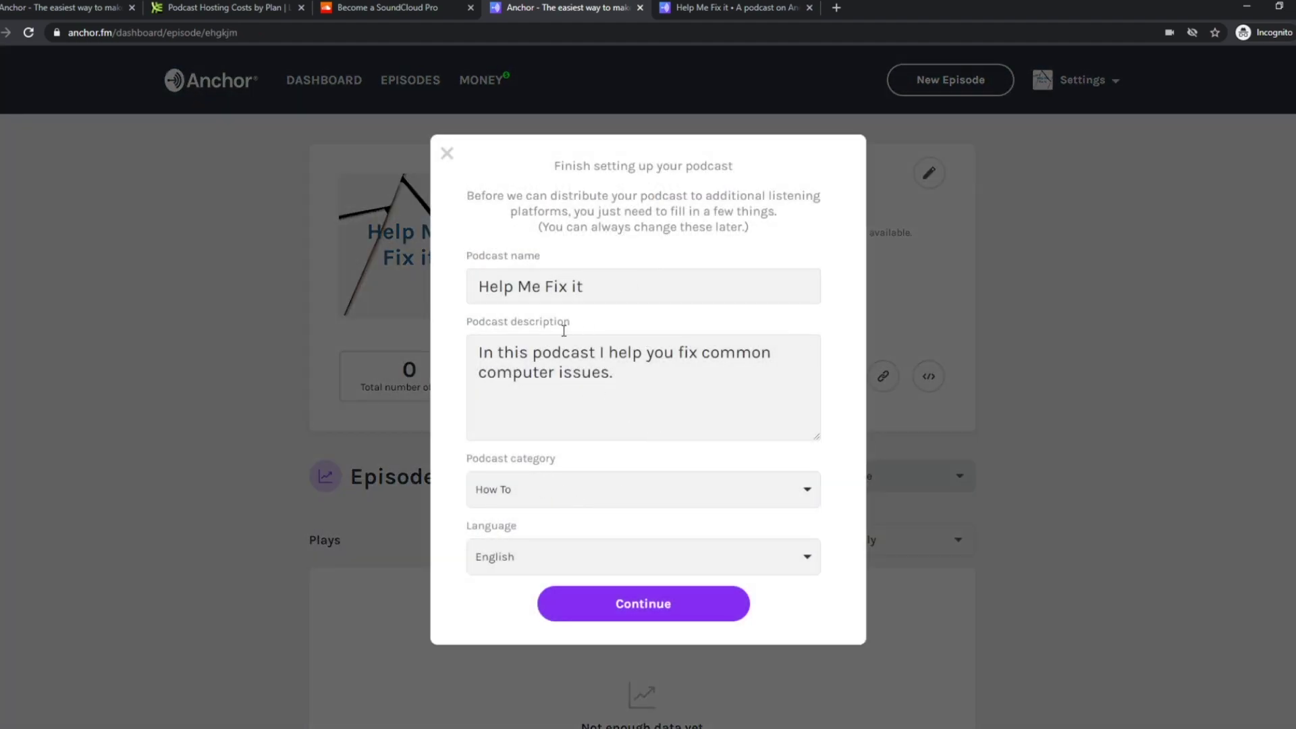
{"action": "left_click", "coordinate": [643, 607]}
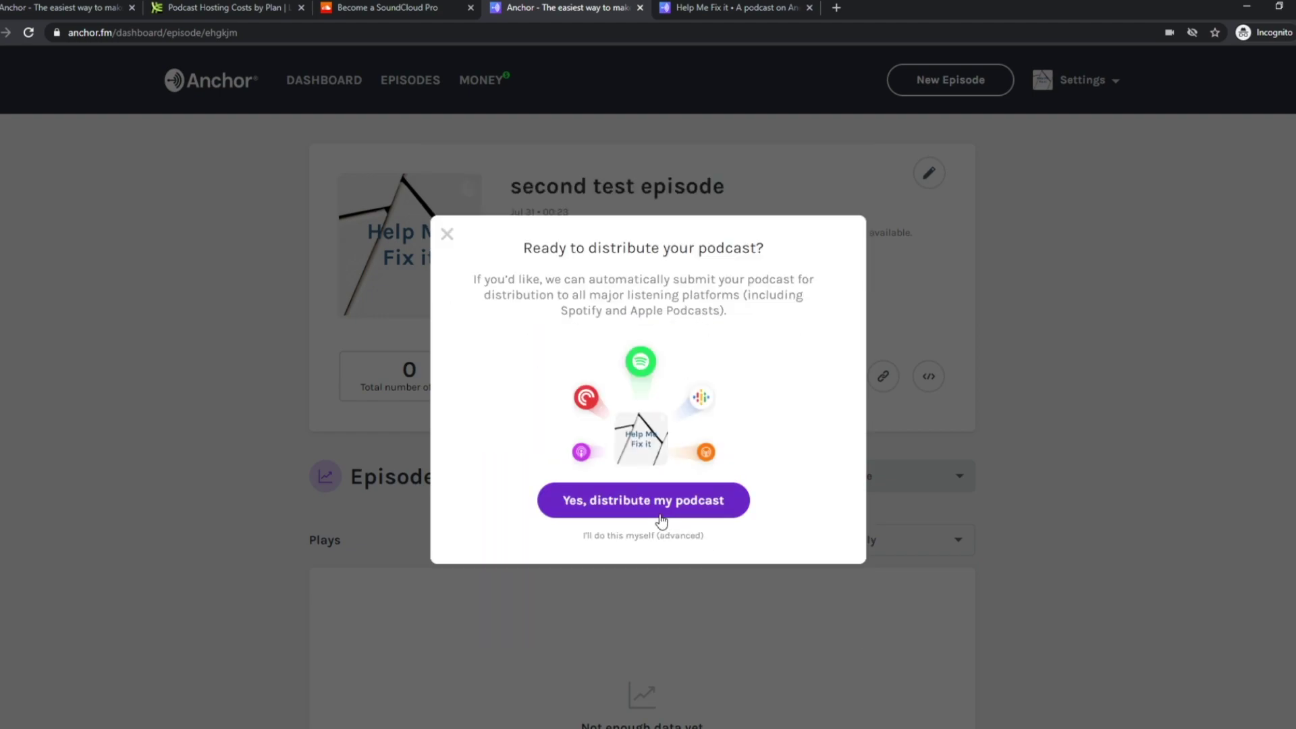
Step: Choose to handle the podcast's distribution manually and look over the analytics of the second test episode
{"action": "left_click", "coordinate": [641, 538]}
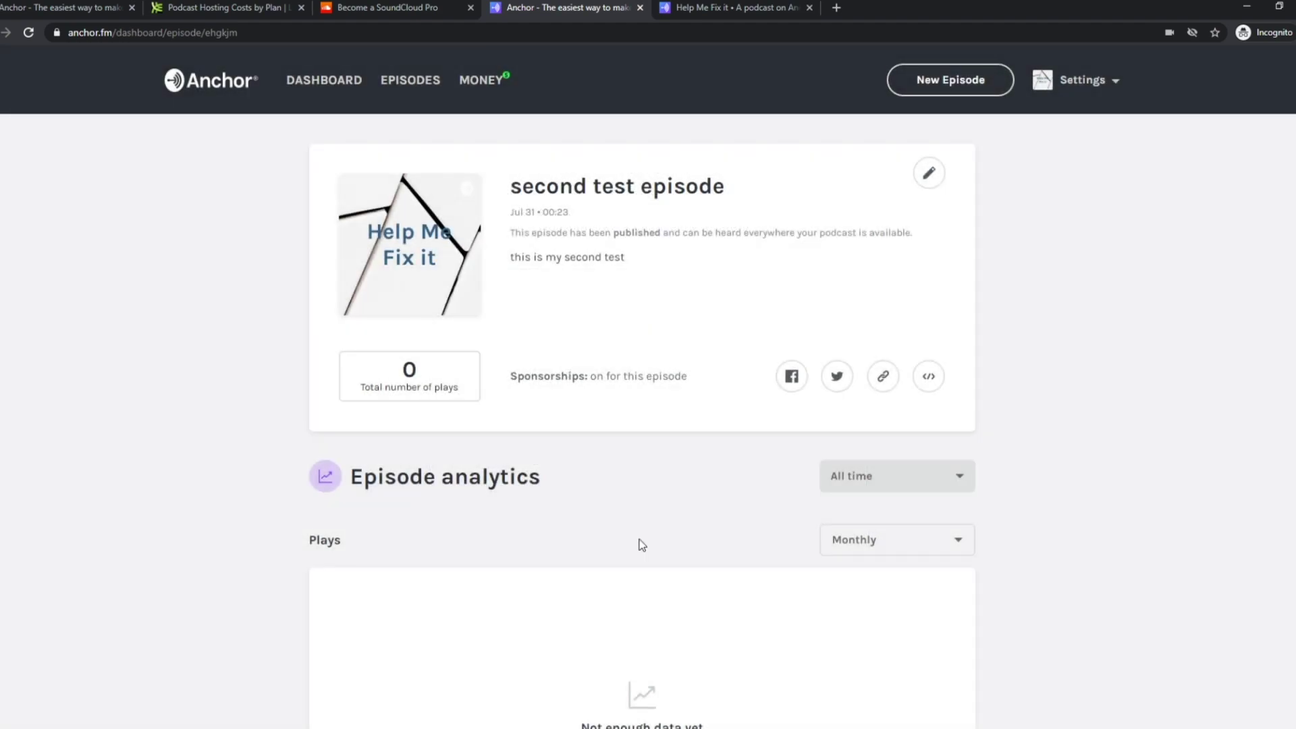
{"action": "scroll", "coordinate": [642, 439], "scroll_direction": "down", "scroll_amount": 7}
{"action": "scroll", "coordinate": [658, 412], "scroll_direction": "up", "scroll_amount": 7}
Step: Reload the podcast's public page, play the second test episode and pause it shortly before its end
{"action": "left_click", "coordinate": [699, 8]}
{"action": "left_click", "coordinate": [28, 32]}
{"action": "scroll", "coordinate": [581, 499], "scroll_direction": "down", "scroll_amount": 3}
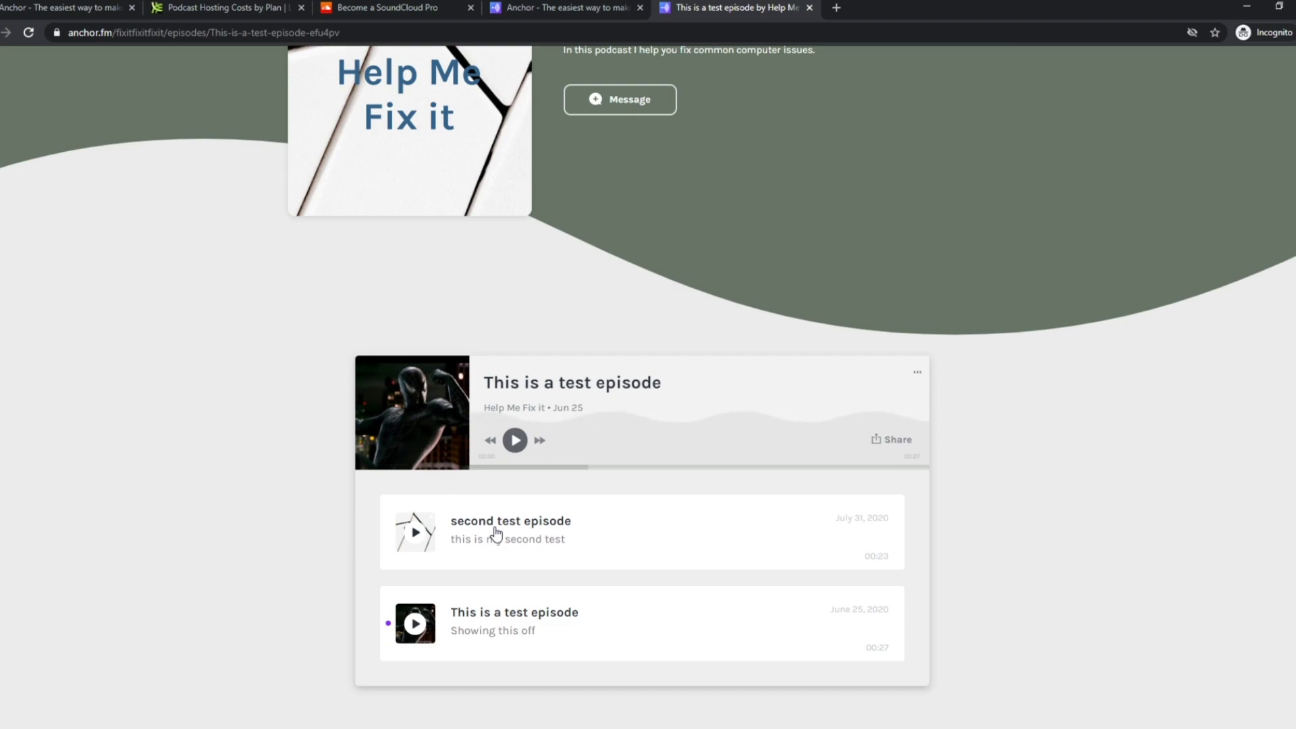
{"action": "left_click", "coordinate": [545, 530]}
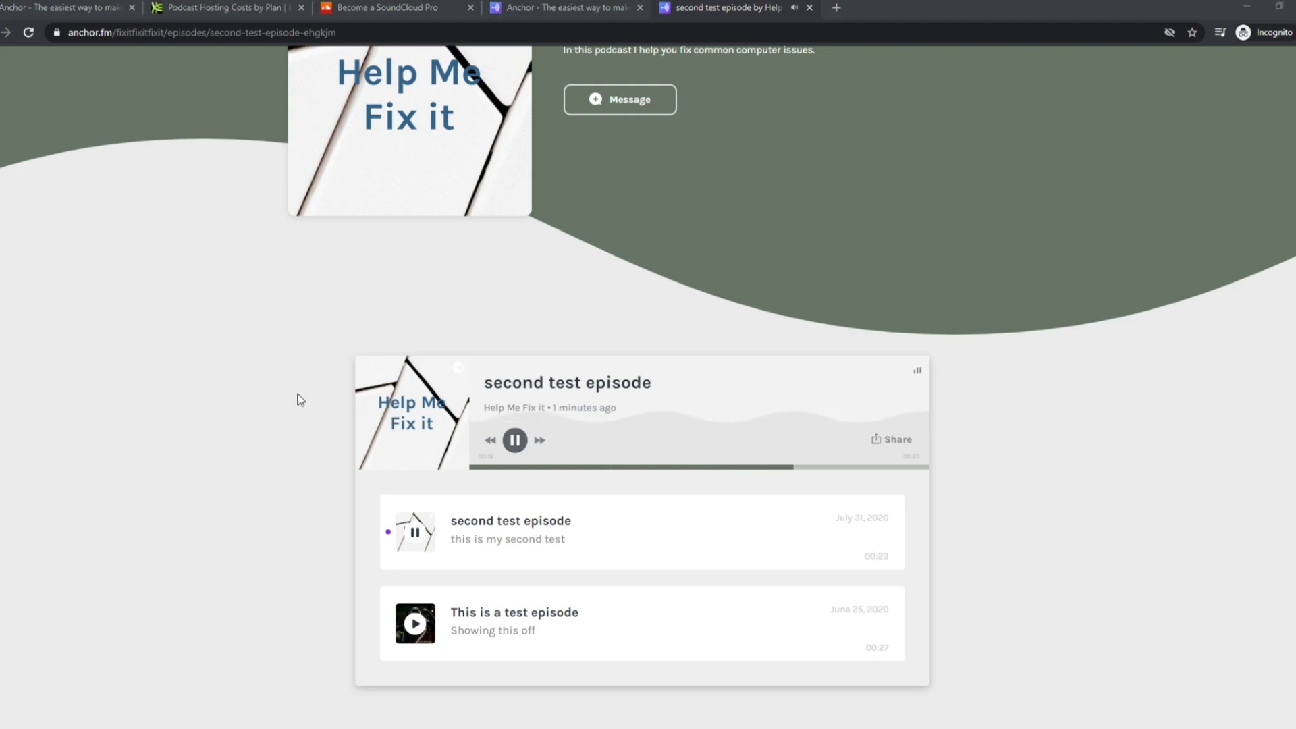
{"action": "left_click", "coordinate": [516, 447]}
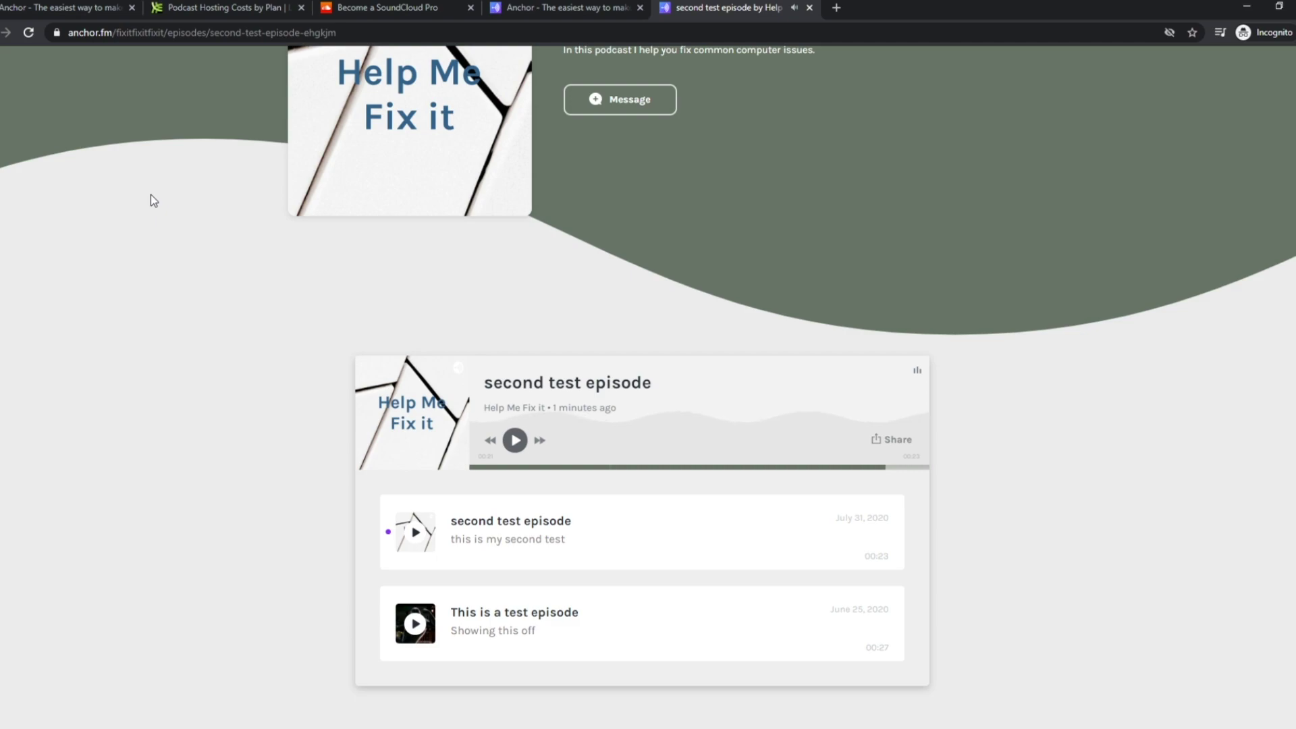
Step: Examine the podcast's monetization page, covering the wallet, sponsorships, listener support and tips for increasing revenue
{"action": "left_click", "coordinate": [543, 8]}
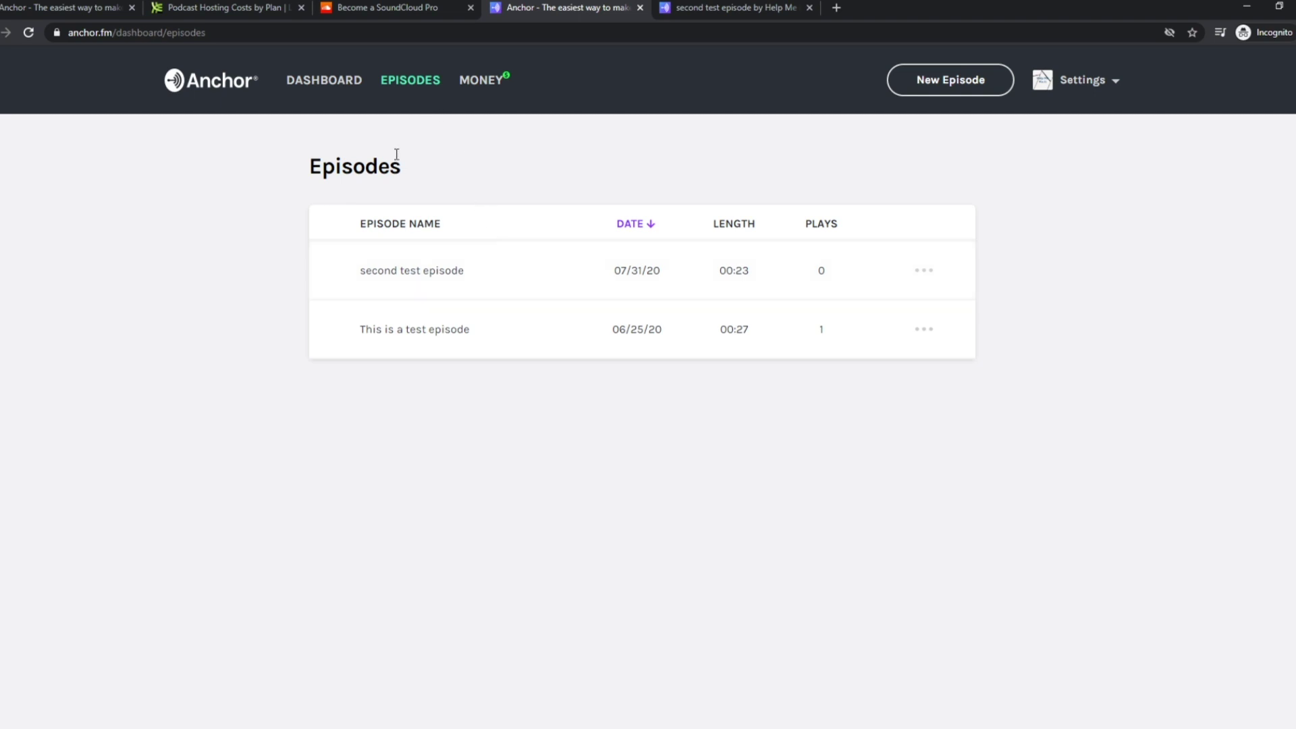
{"action": "left_click", "coordinate": [483, 81]}
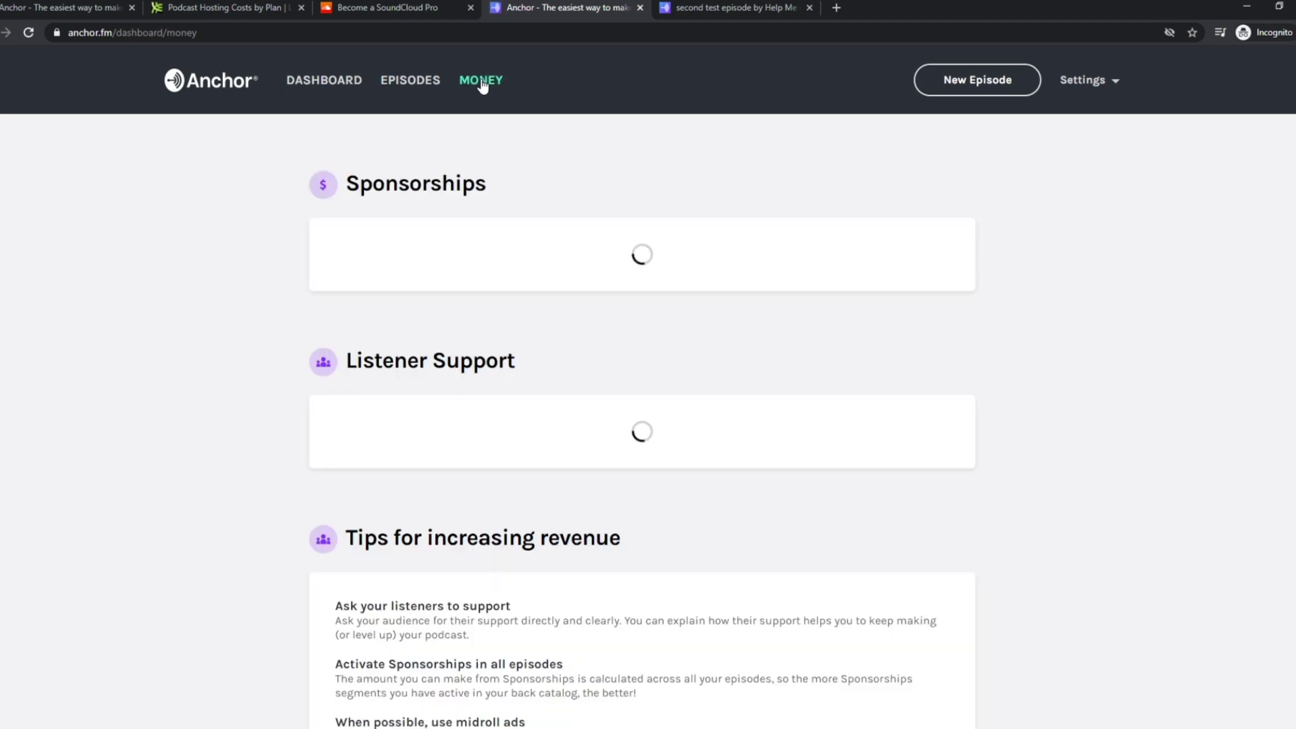
{"action": "scroll", "coordinate": [575, 274], "scroll_direction": "down", "scroll_amount": 4}
{"action": "scroll", "coordinate": [575, 275], "scroll_direction": "up", "scroll_amount": 3}
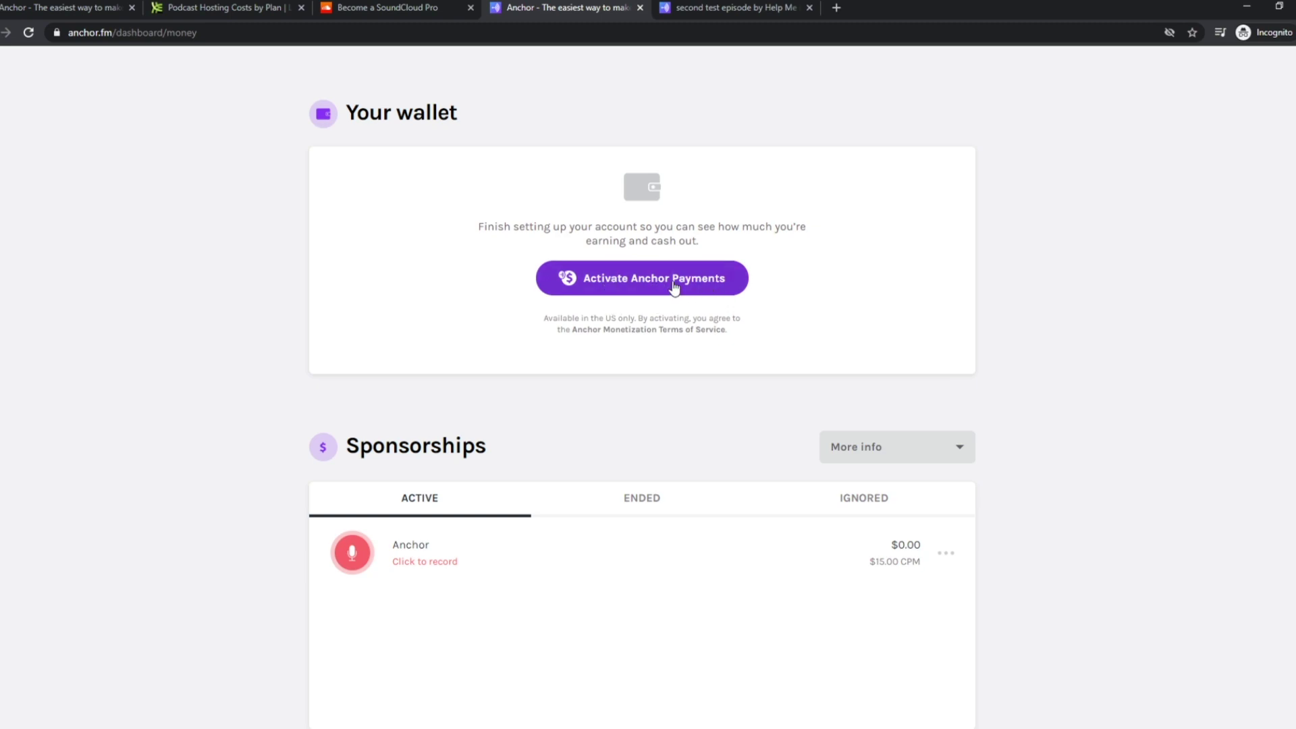
{"action": "scroll", "coordinate": [674, 287], "scroll_direction": "down", "scroll_amount": 5}
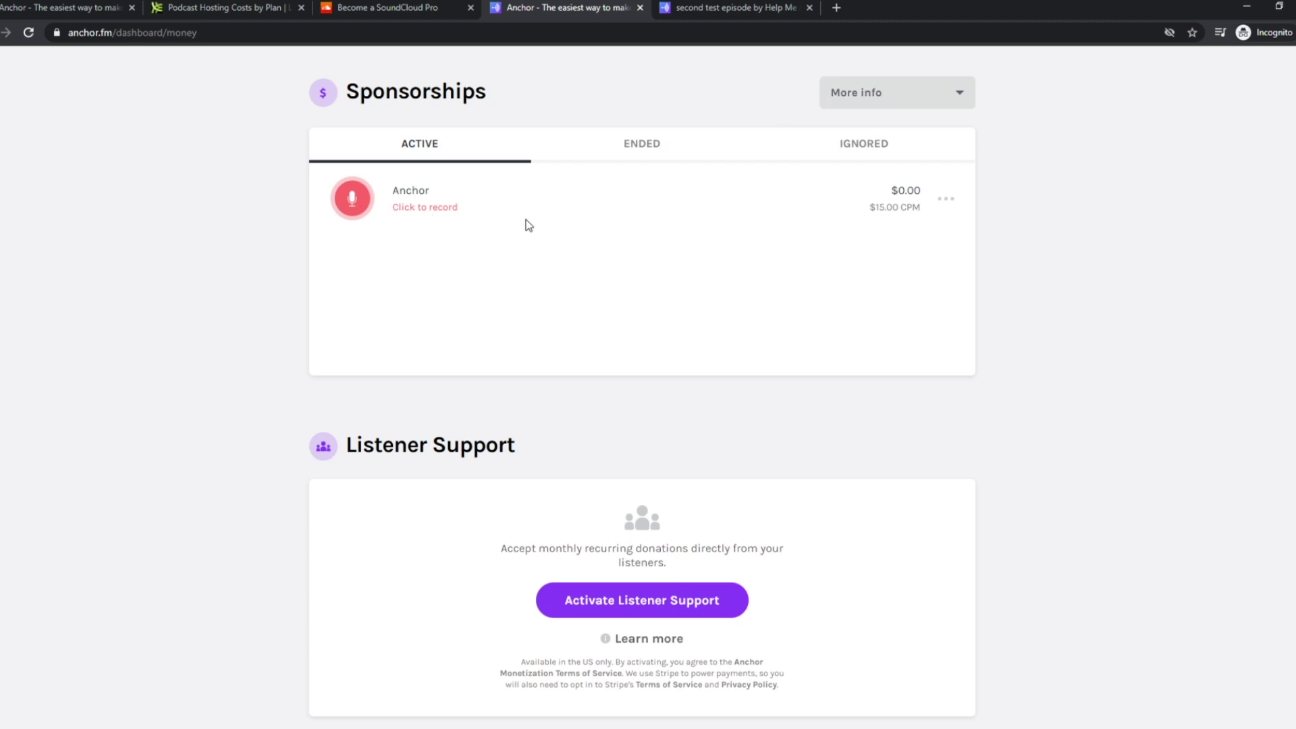
{"action": "scroll", "coordinate": [821, 246], "scroll_direction": "down", "scroll_amount": 3}
{"action": "scroll", "coordinate": [819, 243], "scroll_direction": "up", "scroll_amount": 4}
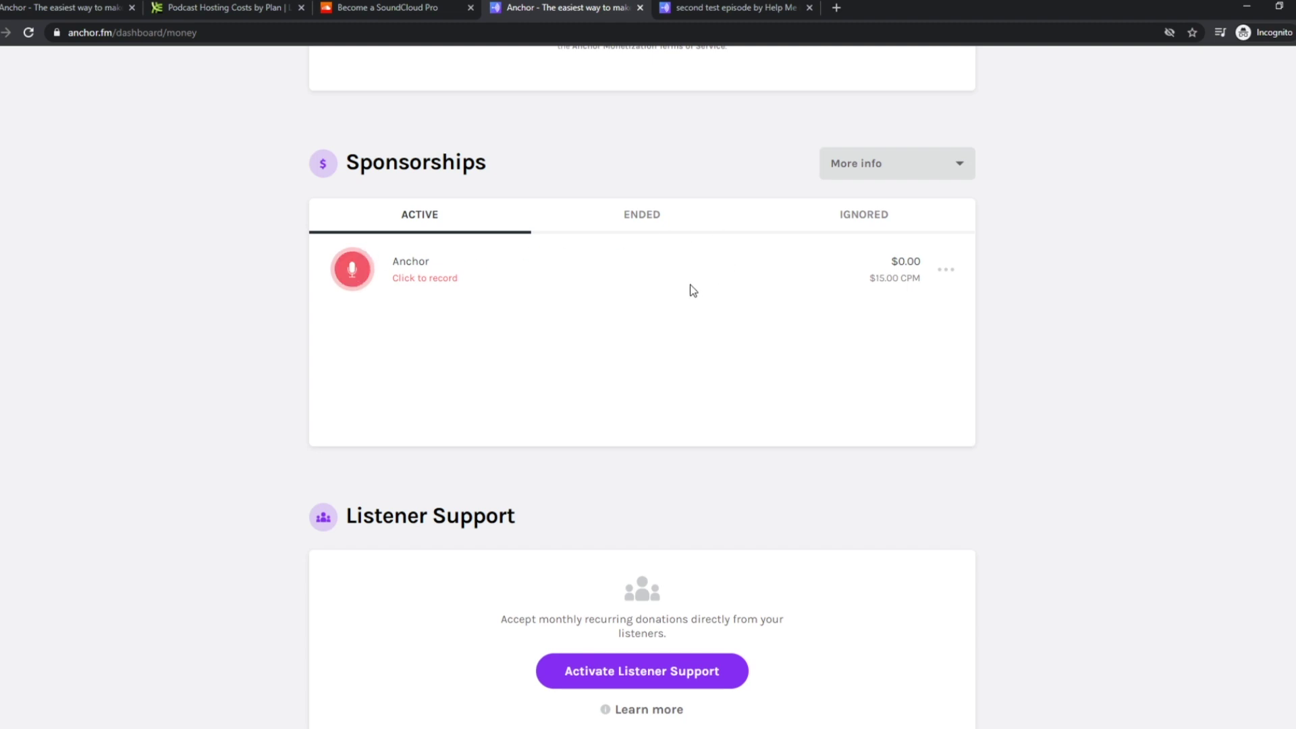
{"action": "scroll", "coordinate": [690, 290], "scroll_direction": "down", "scroll_amount": 4}
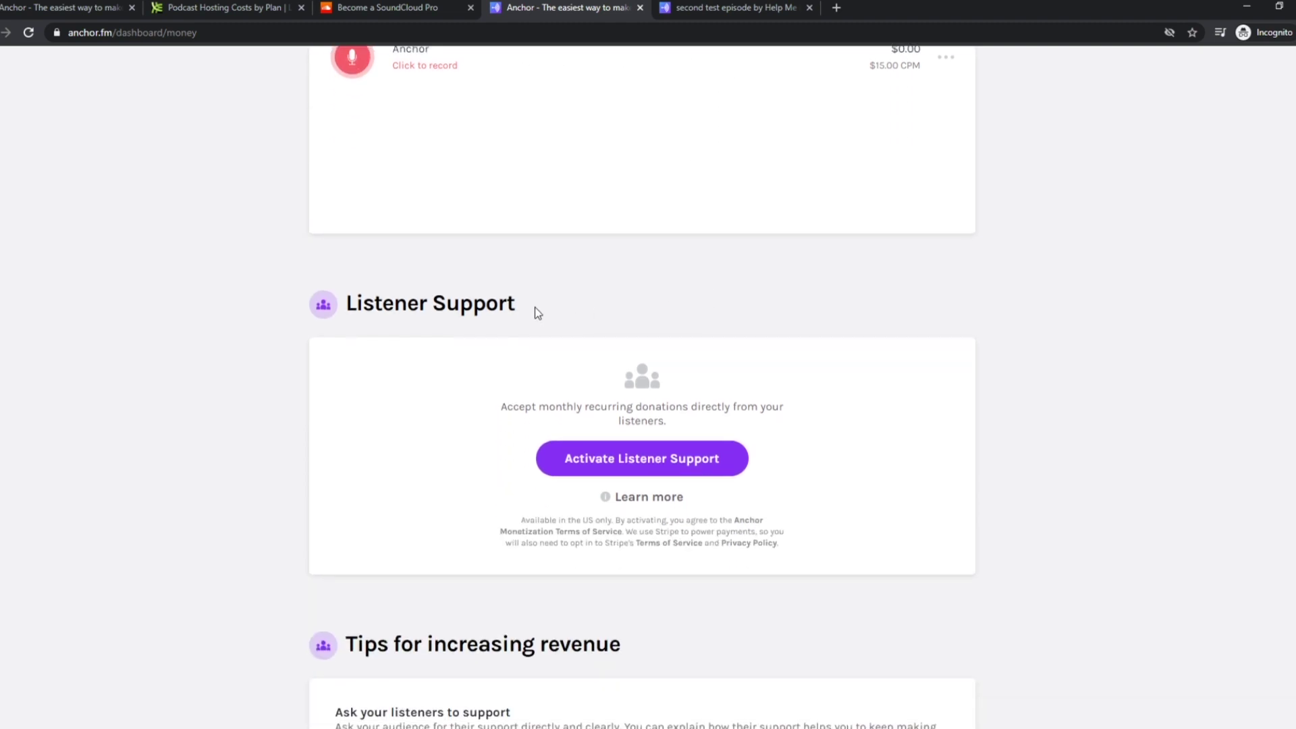
{"action": "scroll", "coordinate": [548, 282], "scroll_direction": "down", "scroll_amount": 1}
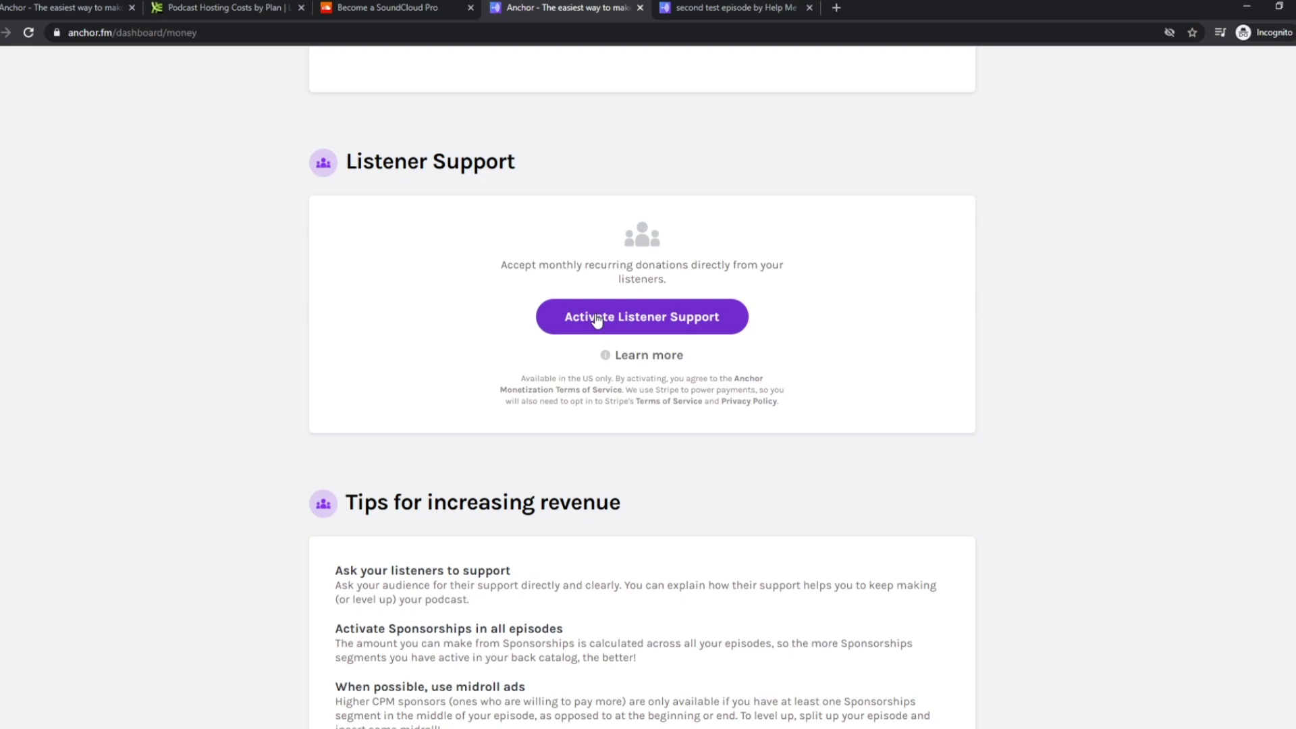
{"action": "scroll", "coordinate": [597, 321], "scroll_direction": "down", "scroll_amount": 6}
{"action": "scroll", "coordinate": [593, 385], "scroll_direction": "up", "scroll_amount": 16}
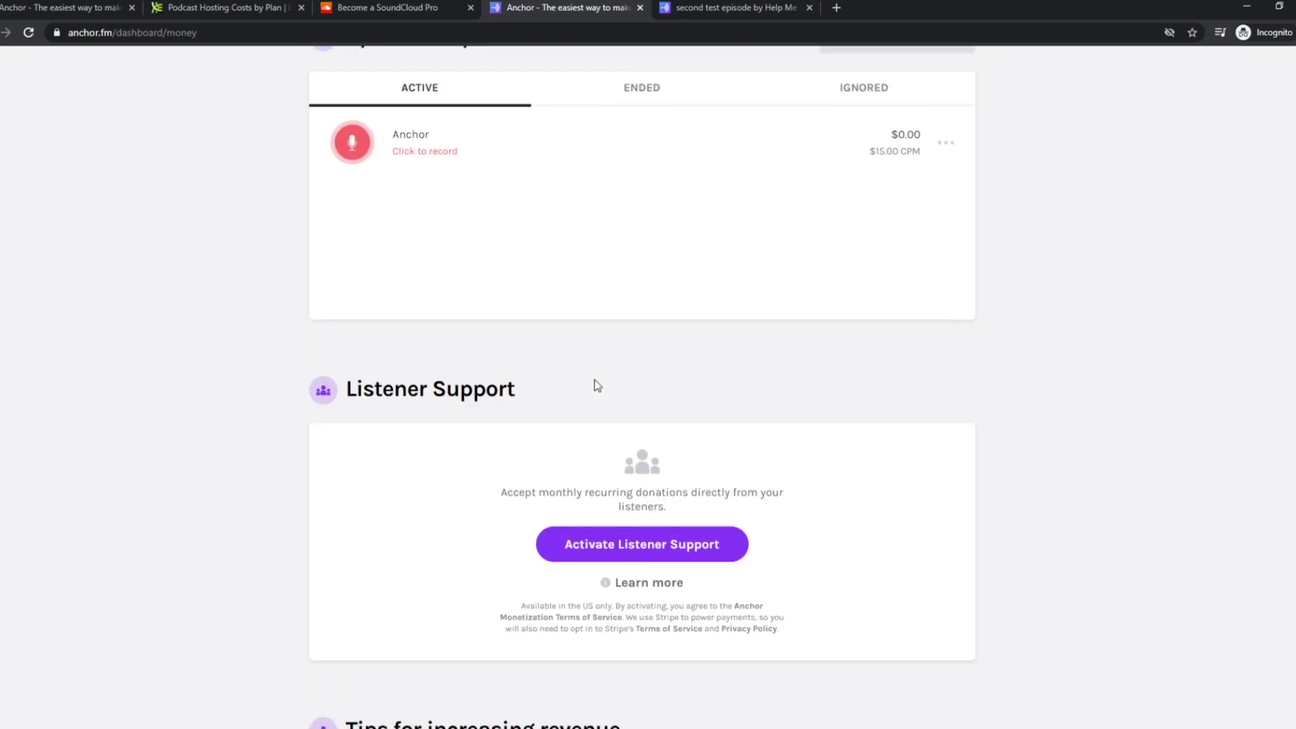
Step: Look over the podcast dashboard and open the Help Me Fix it podcast settings for editing
{"action": "left_click", "coordinate": [333, 91]}
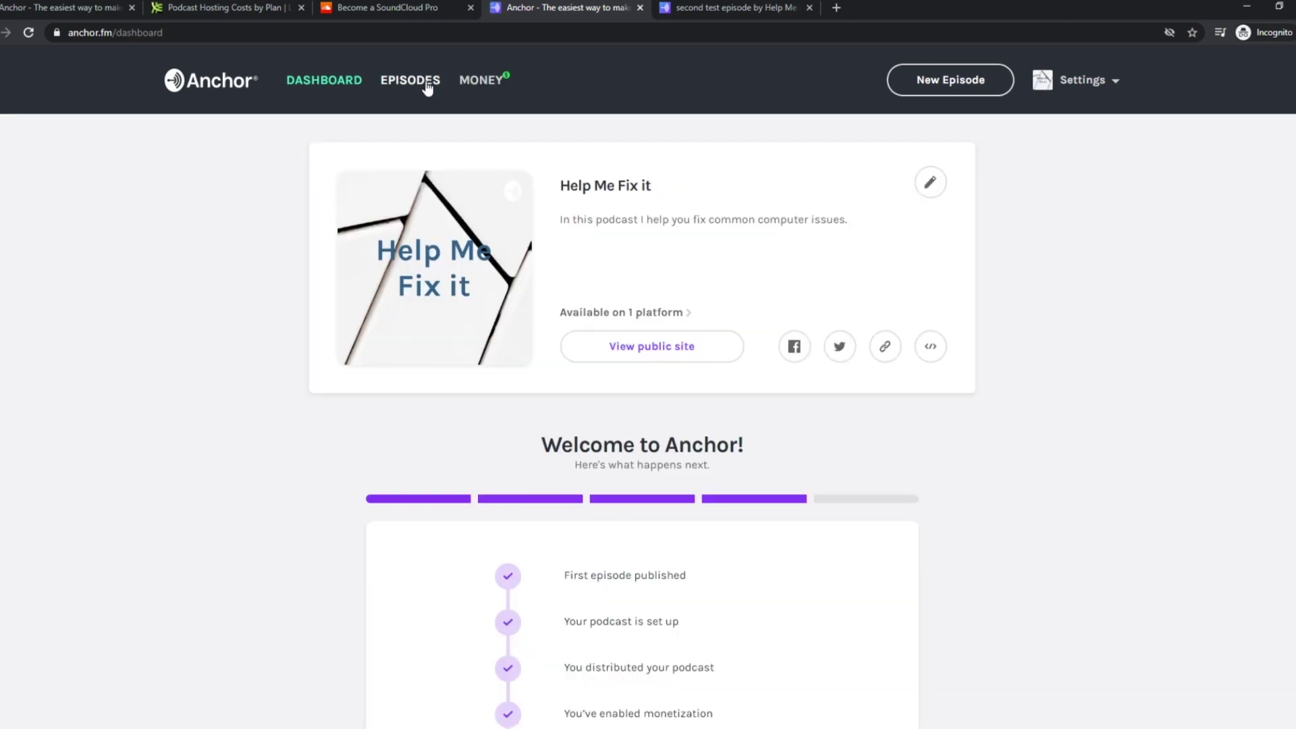
{"action": "scroll", "coordinate": [696, 273], "scroll_direction": "down", "scroll_amount": 2}
{"action": "scroll", "coordinate": [844, 221], "scroll_direction": "up", "scroll_amount": 2}
{"action": "left_click", "coordinate": [929, 183]}
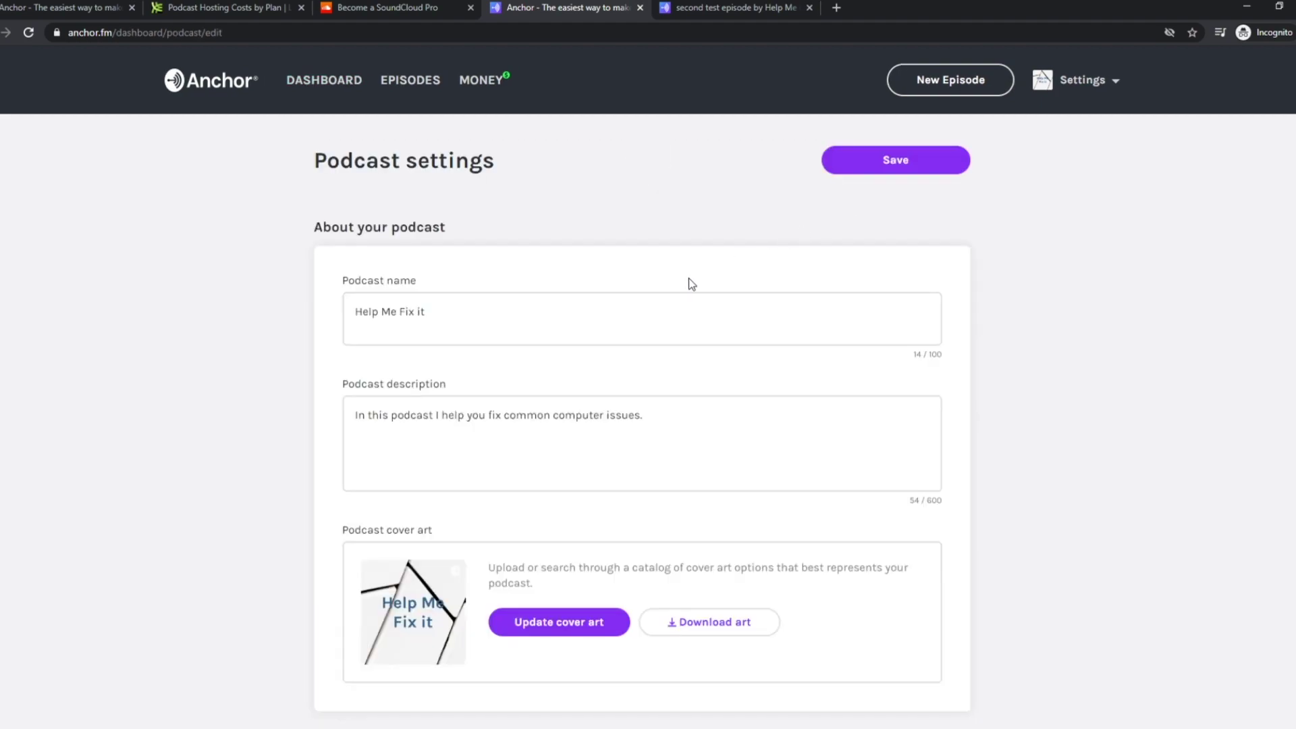
Step: Open the podcast's distribution settings and copy its RSS feed address
{"action": "left_click", "coordinate": [1080, 80]}
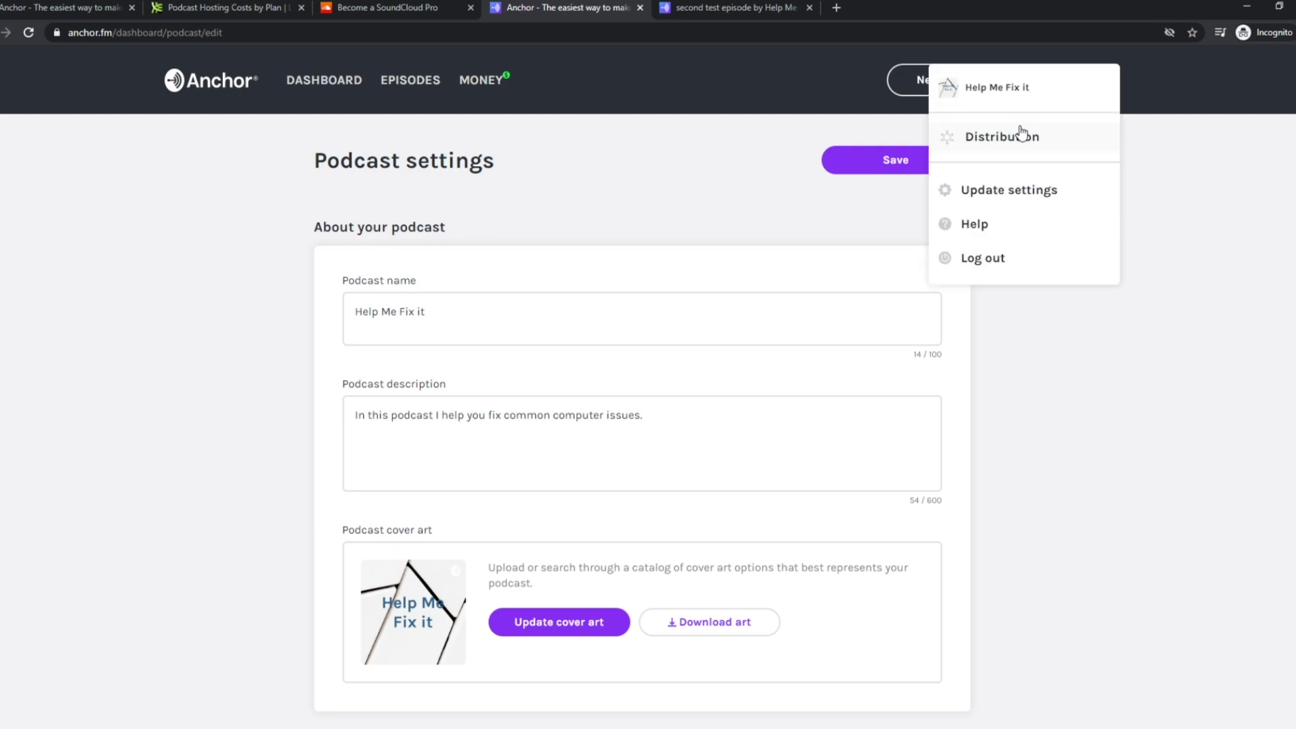
{"action": "left_click", "coordinate": [1014, 149]}
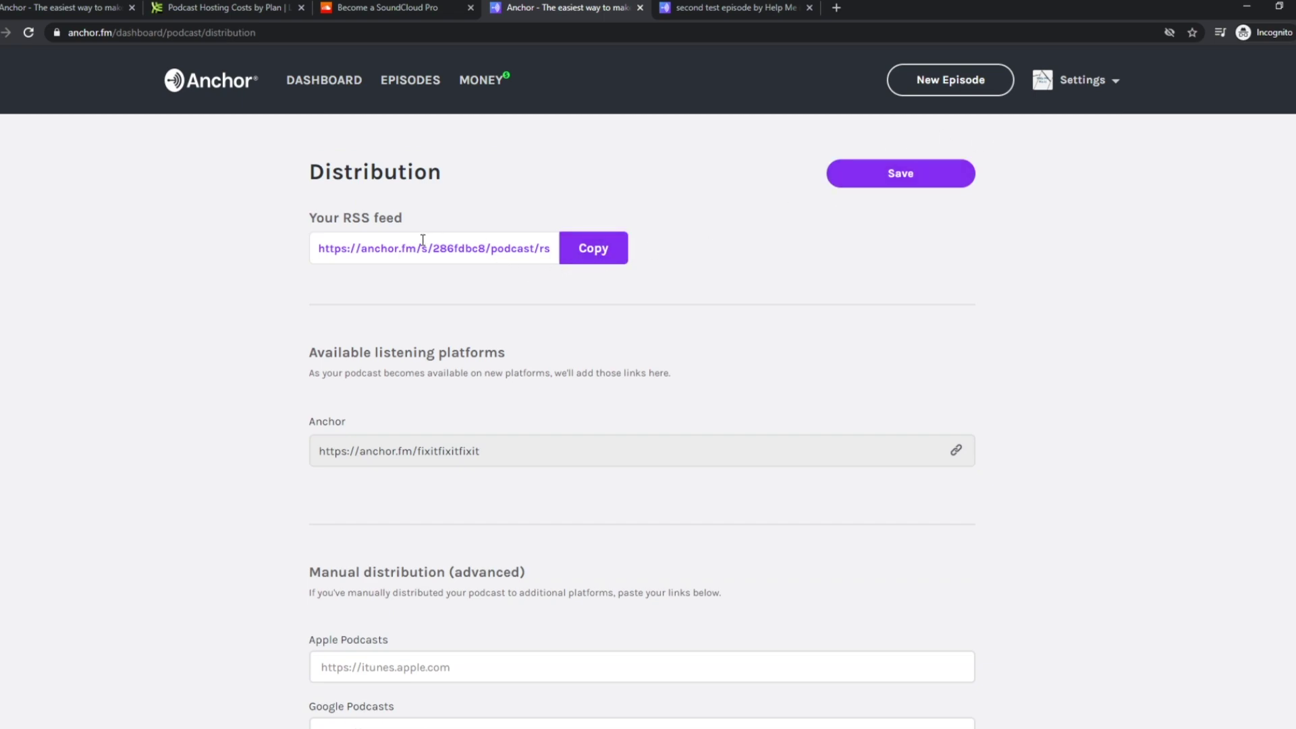
{"action": "left_click_drag", "start_coordinate": [333, 248], "coordinate": [593, 250]}
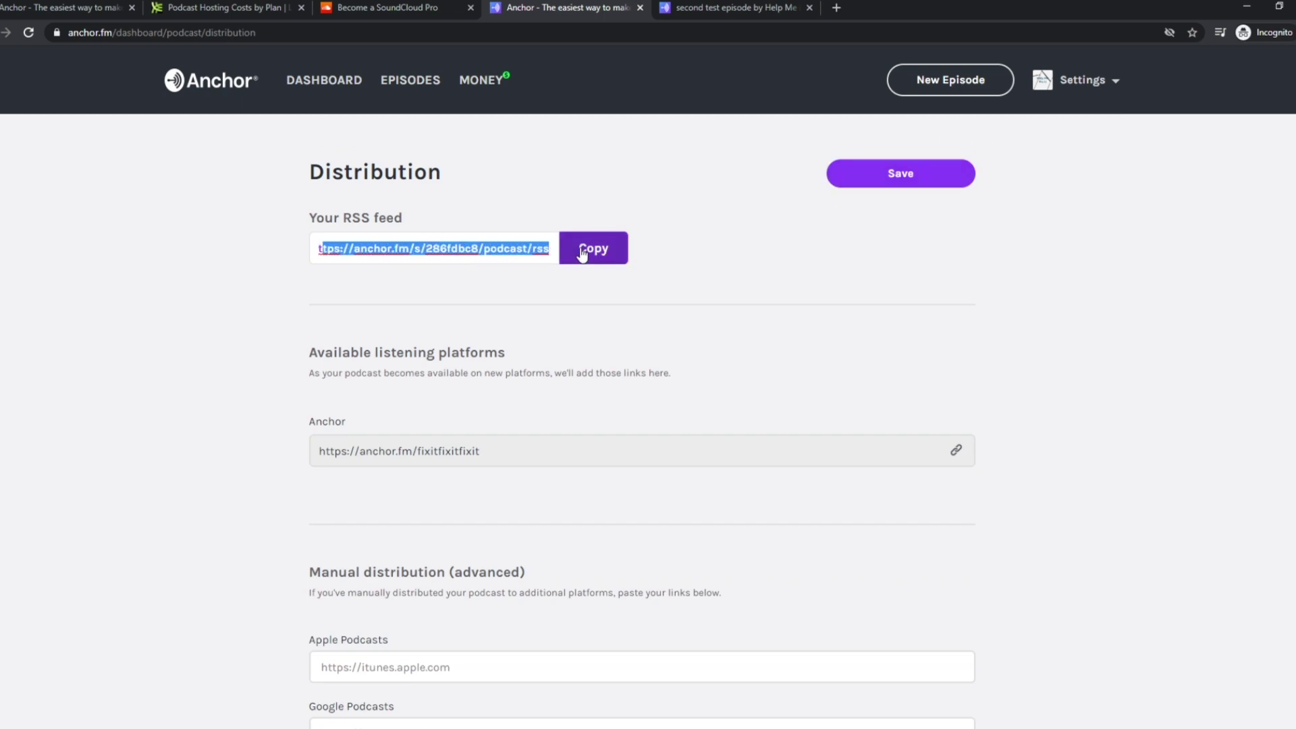
{"action": "left_click", "coordinate": [584, 251]}
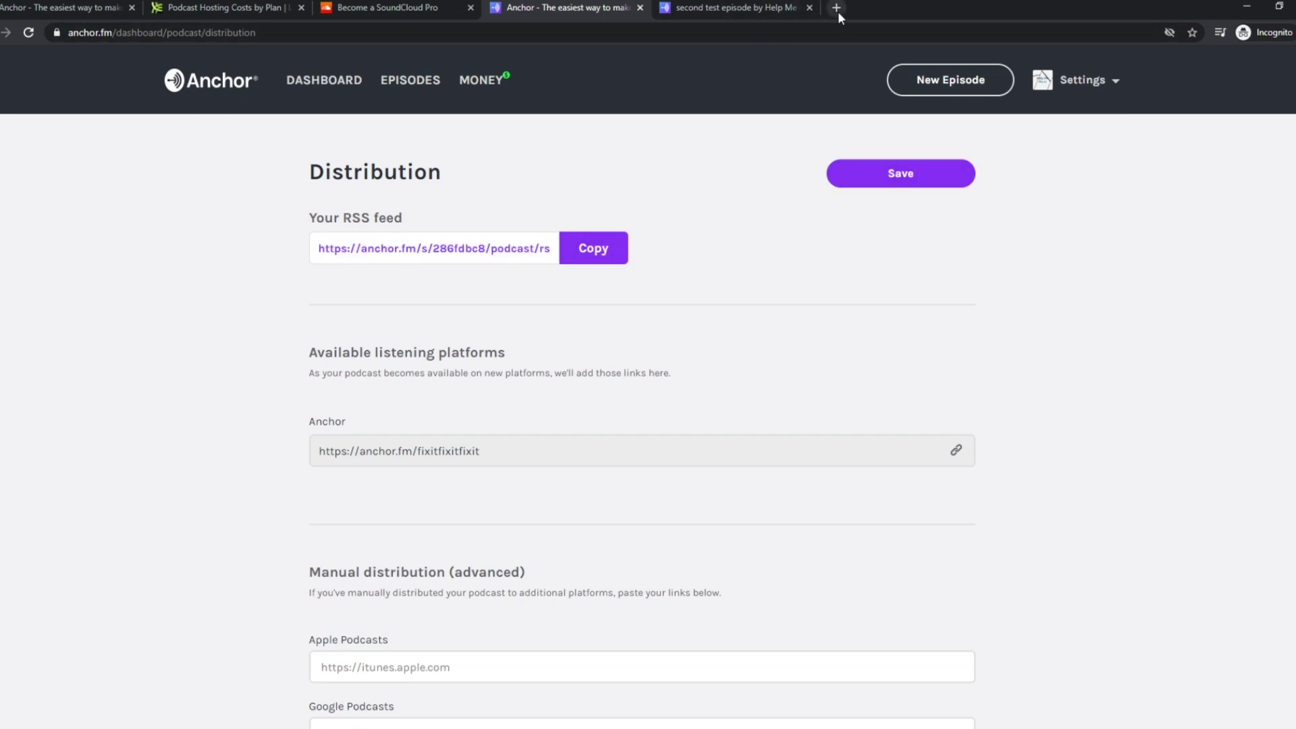
Step: Load the copied RSS feed address in a new browser tab and examine the feed's XML
{"action": "left_click", "coordinate": [837, 11]}
{"action": "key", "text": "ctrl+v"}
{"action": "key", "text": "Return"}
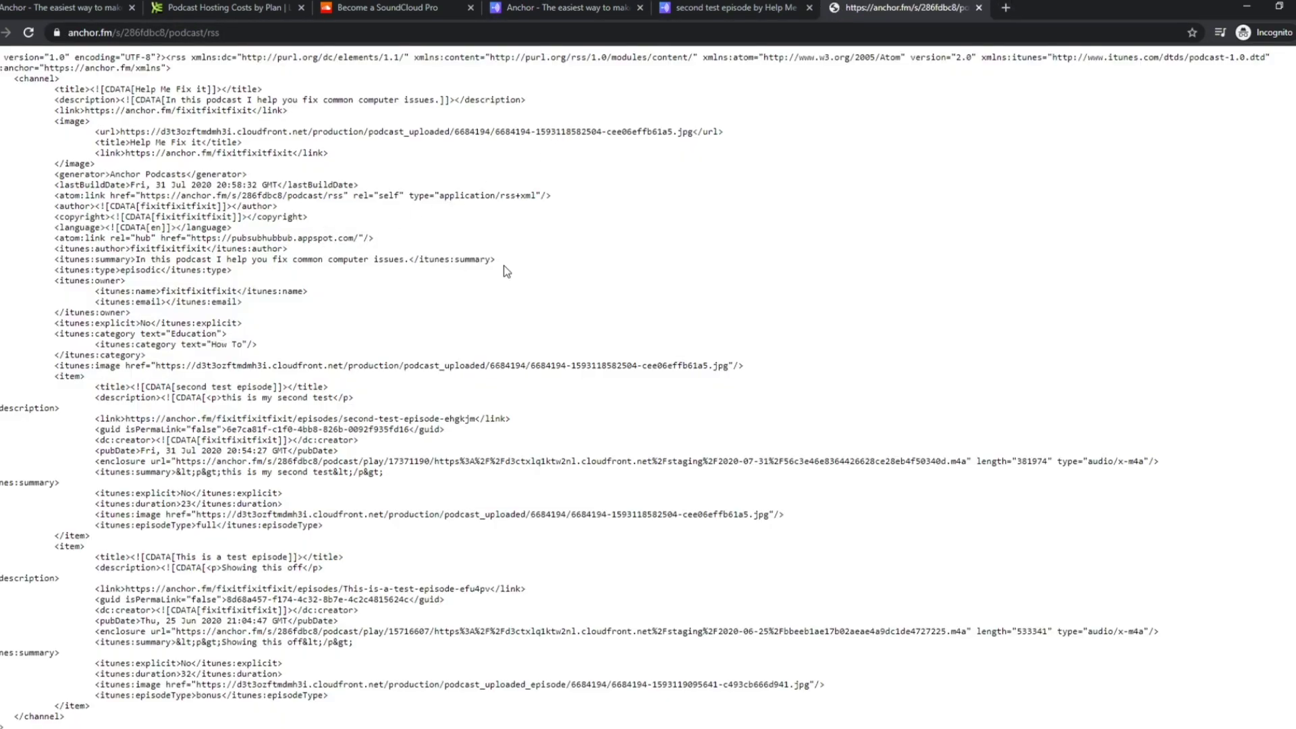
{"action": "left_click_drag", "start_coordinate": [15, 63], "coordinate": [272, 250]}
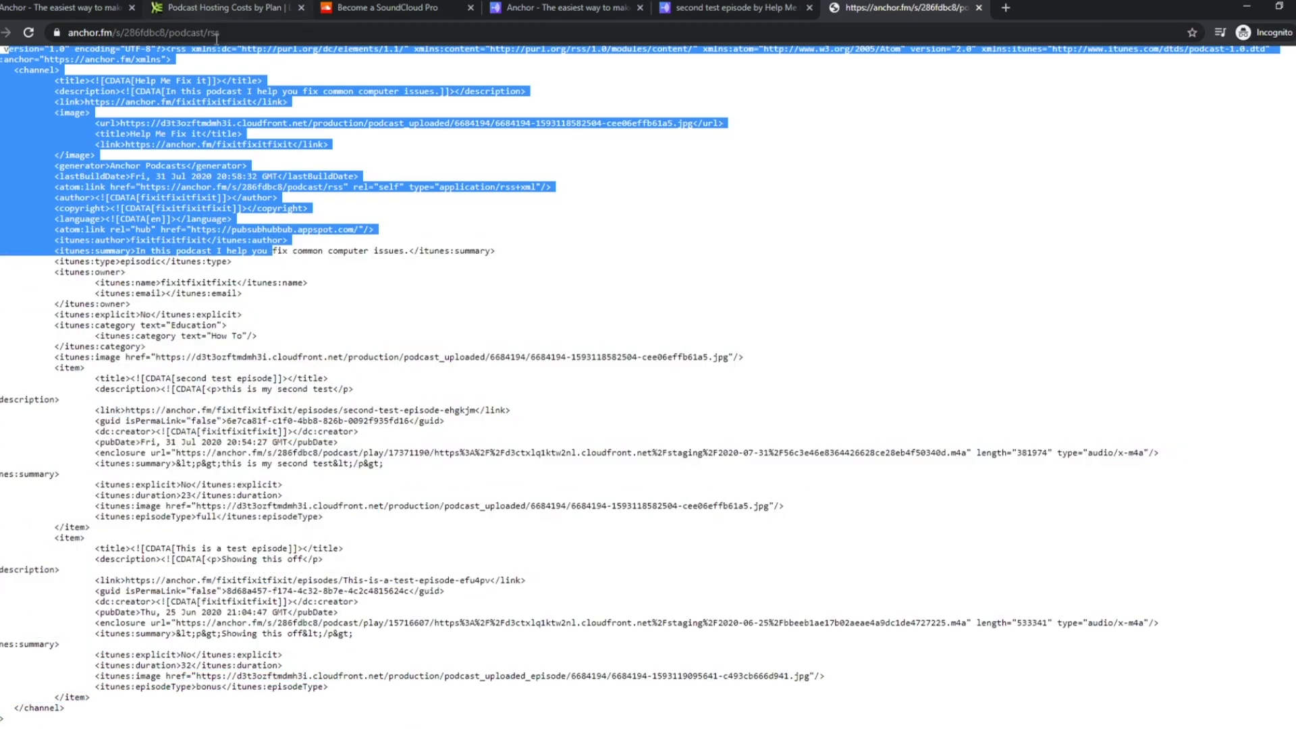
{"action": "left_click", "coordinate": [213, 34]}
{"action": "left_click", "coordinate": [271, 259]}
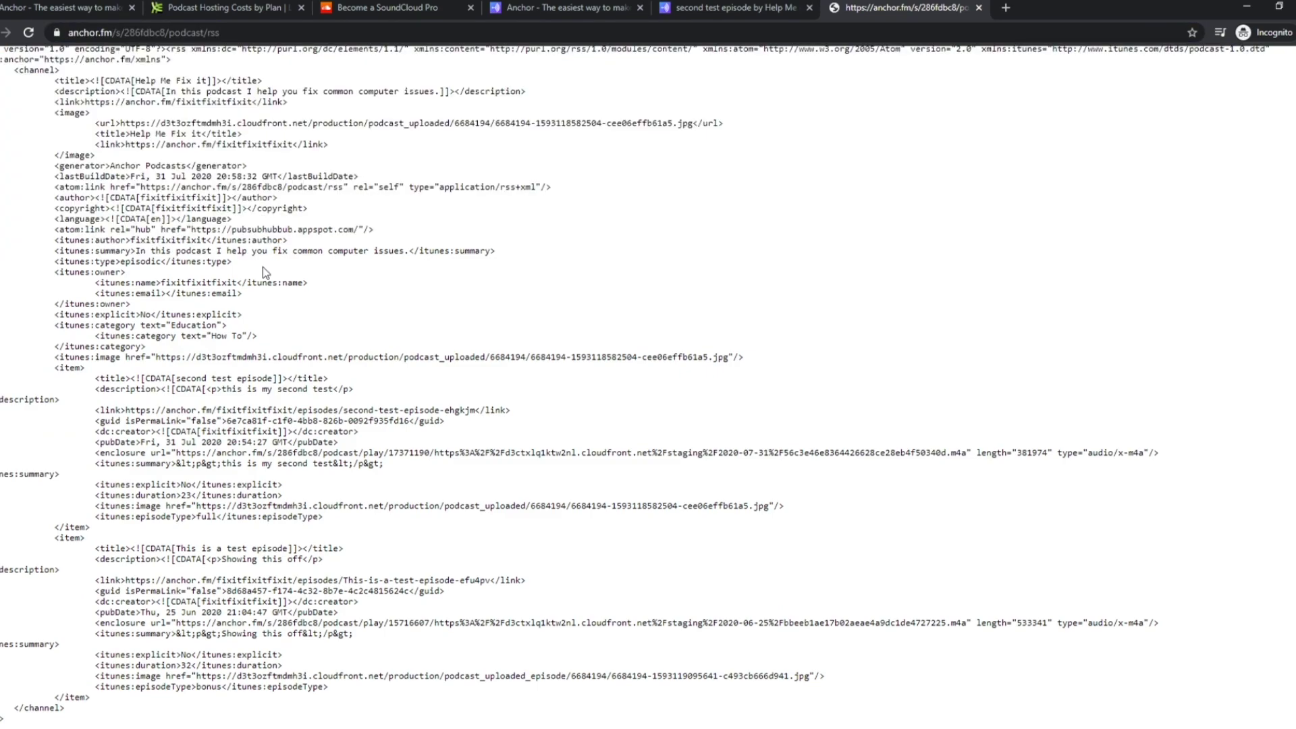
Step: Return to the distribution settings and examine the manual distribution link fields, from Apple Podcasts, Google Podcasts and Spotify down to RadioPublic
{"action": "left_click", "coordinate": [739, 9]}
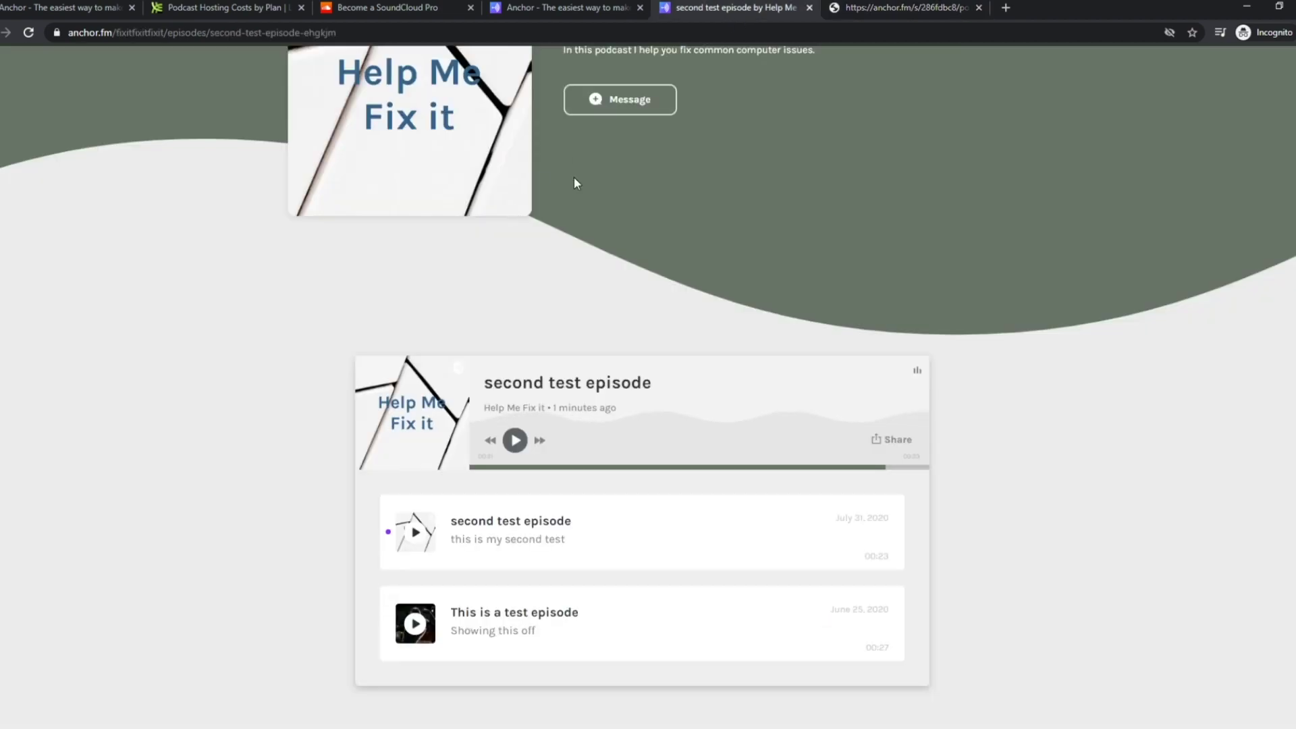
{"action": "left_click", "coordinate": [533, 11]}
{"action": "scroll", "coordinate": [694, 281], "scroll_direction": "down", "scroll_amount": 5}
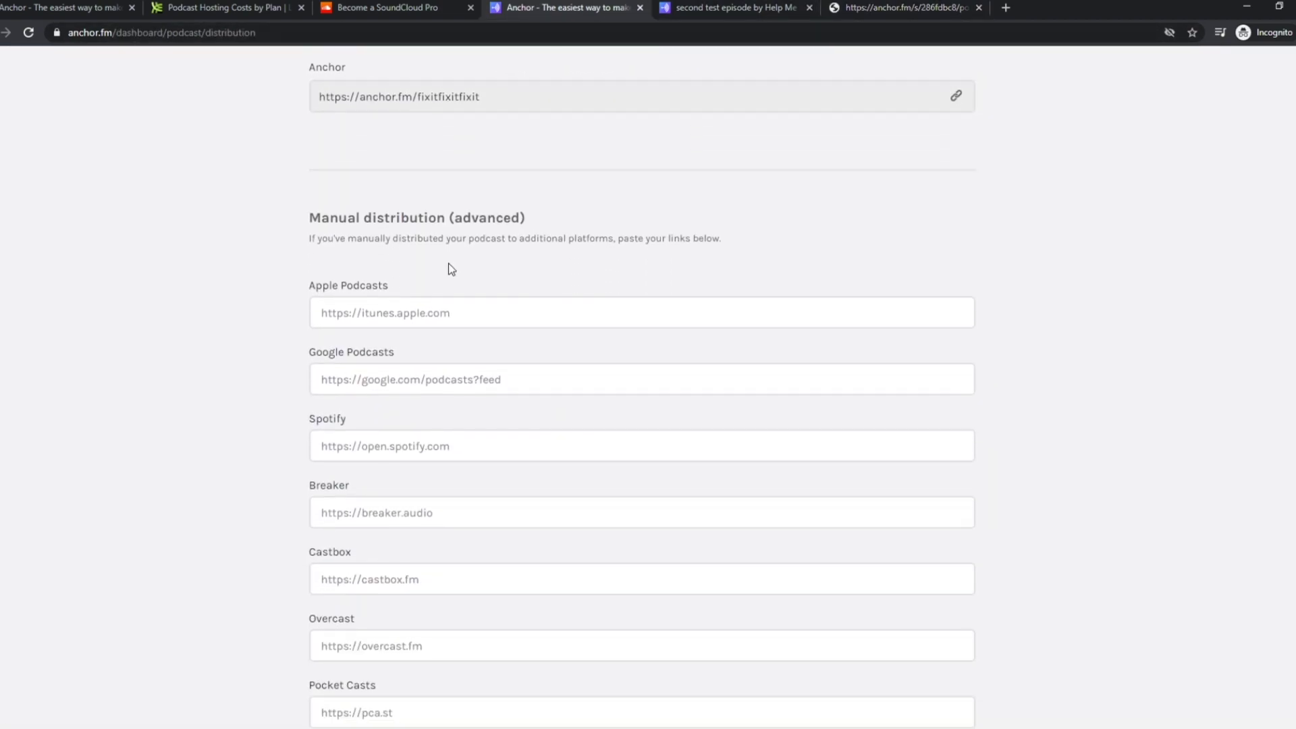
{"action": "left_click_drag", "start_coordinate": [463, 239], "coordinate": [659, 226]}
{"action": "scroll", "coordinate": [673, 222], "scroll_direction": "down", "scroll_amount": 2}
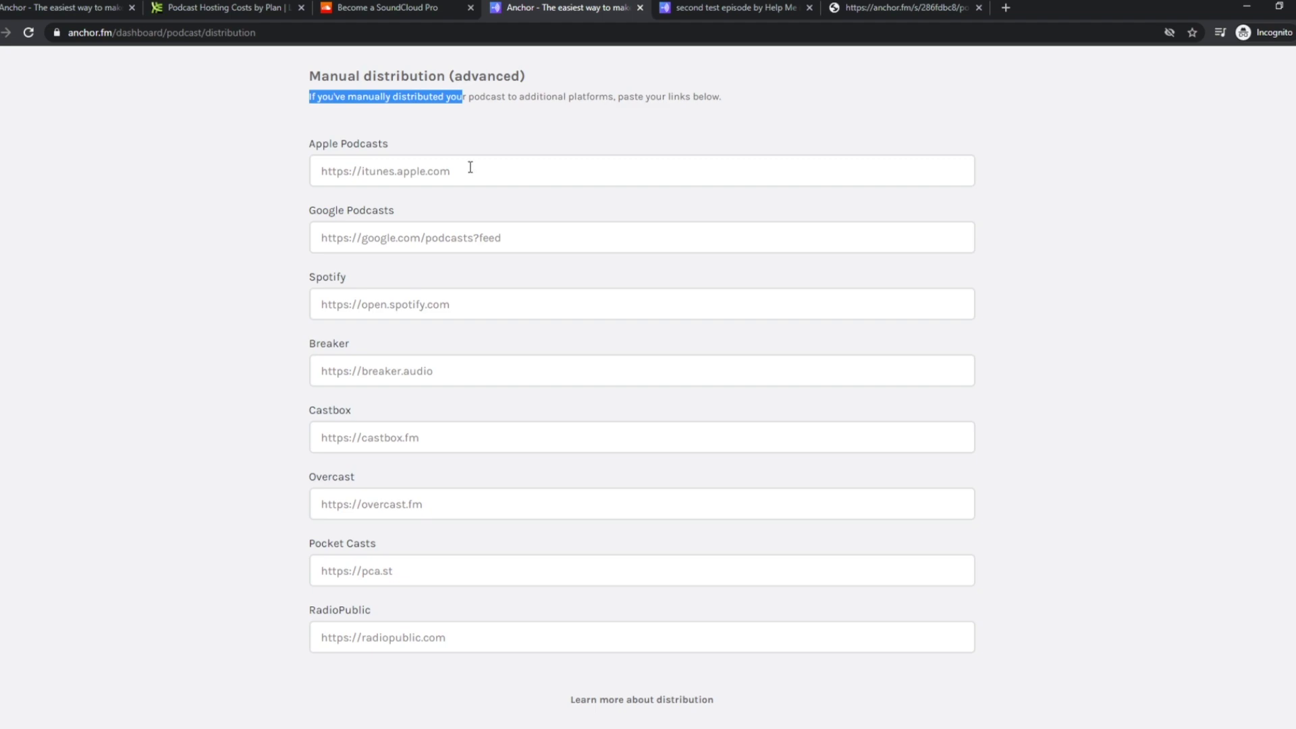
{"action": "left_click", "coordinate": [445, 170]}
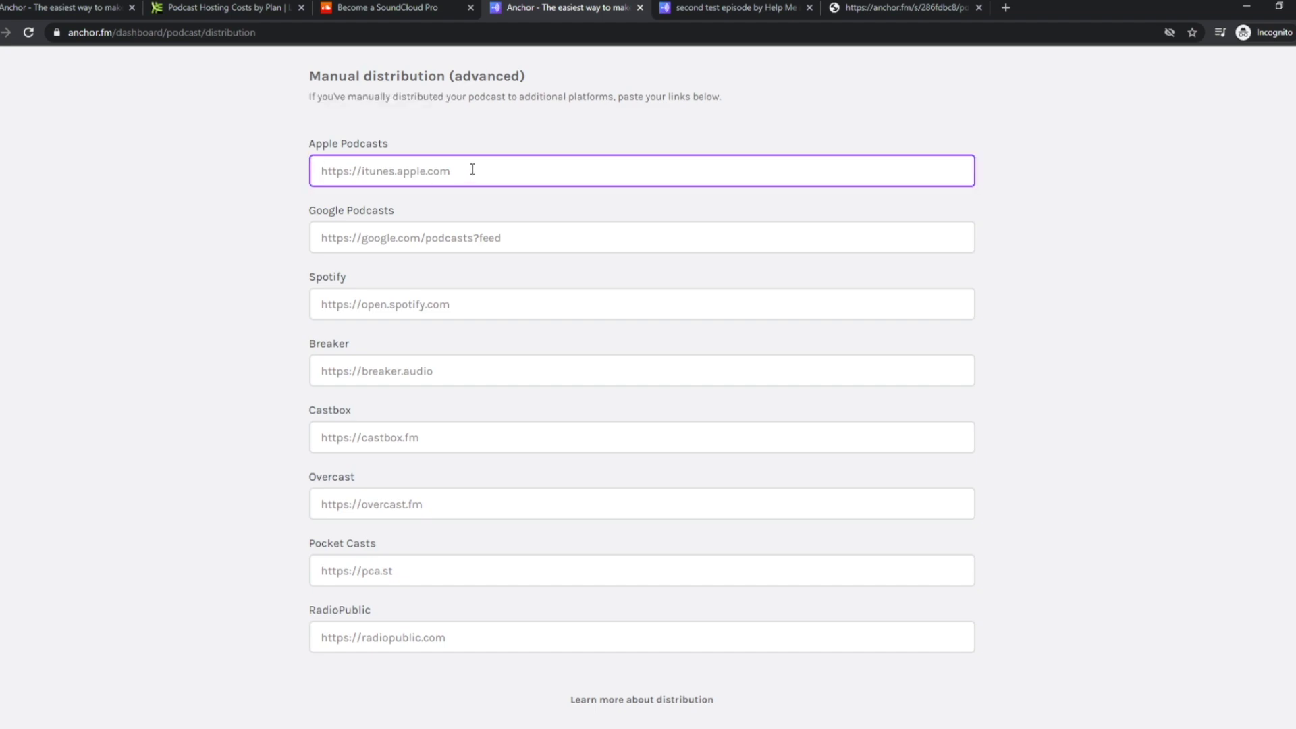
{"action": "left_click", "coordinate": [503, 237]}
{"action": "left_click", "coordinate": [403, 299]}
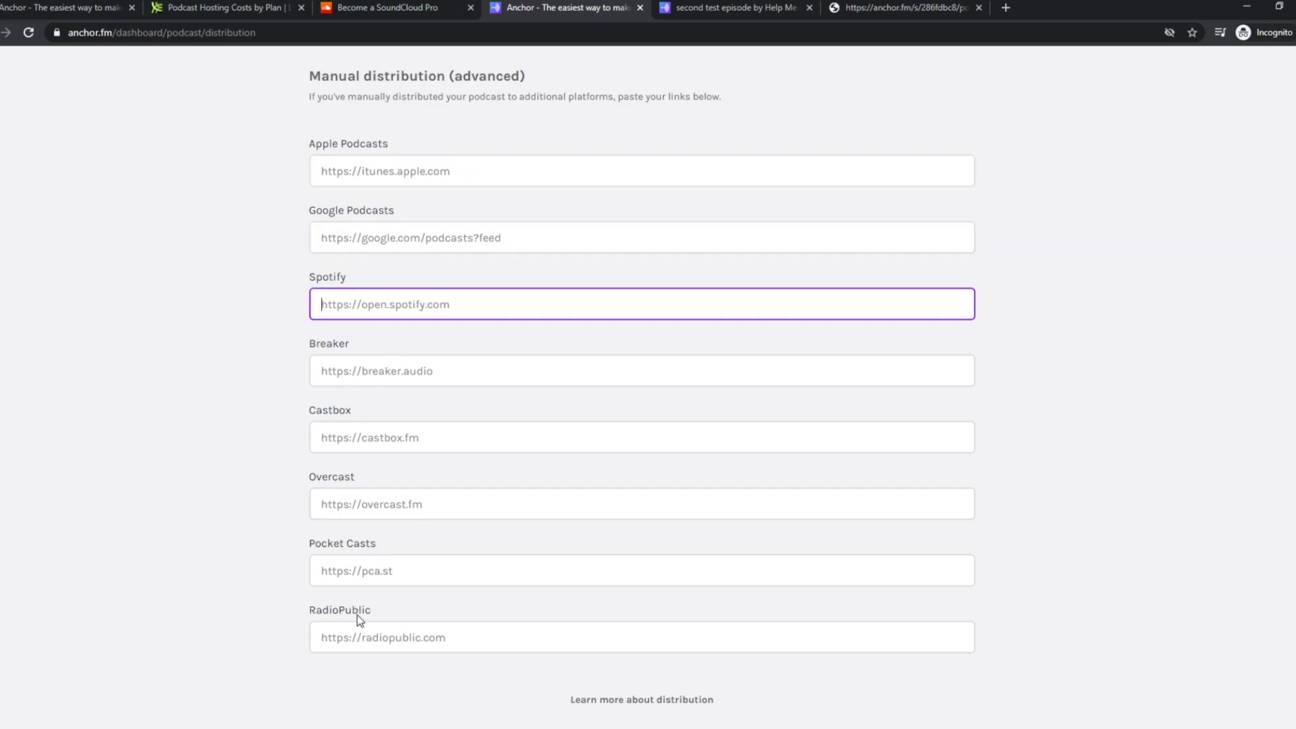
{"action": "scroll", "coordinate": [374, 611], "scroll_direction": "down", "scroll_amount": 4}
{"action": "scroll", "coordinate": [427, 334], "scroll_direction": "up", "scroll_amount": 8}
{"action": "scroll", "coordinate": [403, 614], "scroll_direction": "down", "scroll_amount": 5}
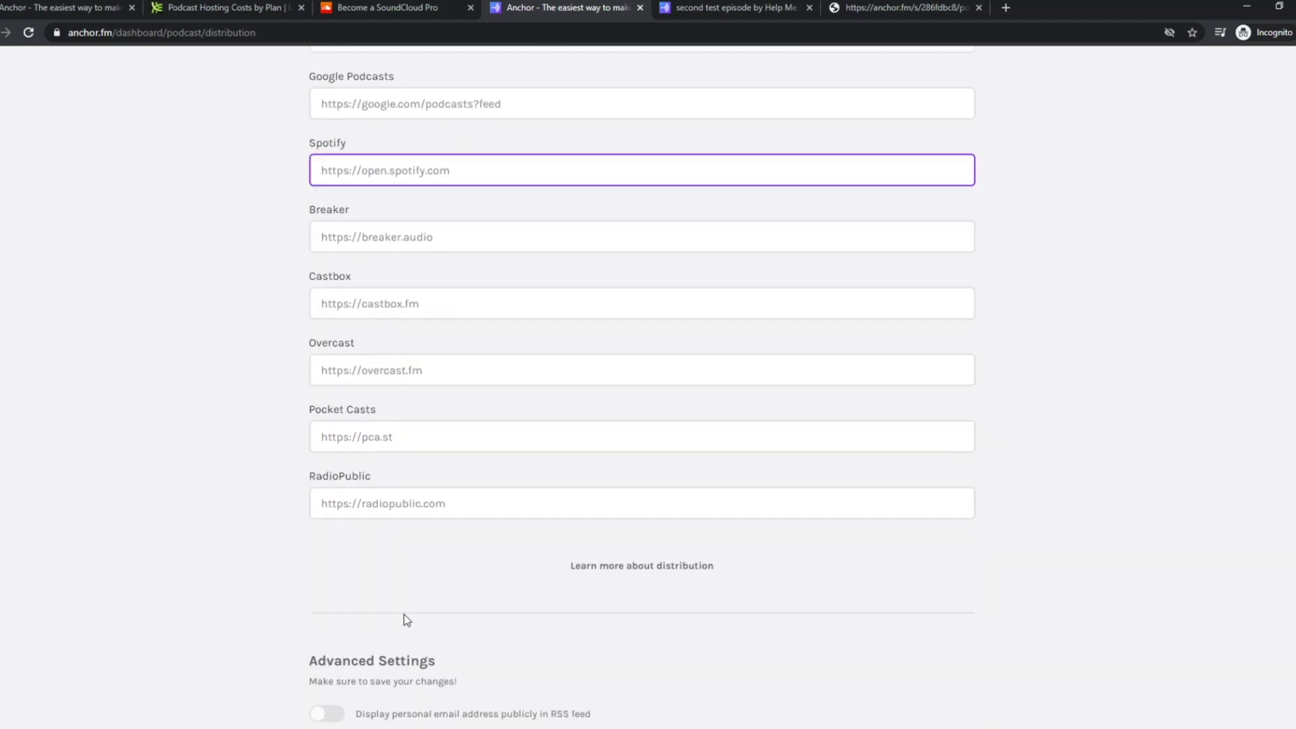
{"action": "scroll", "coordinate": [406, 618], "scroll_direction": "down", "scroll_amount": 2}
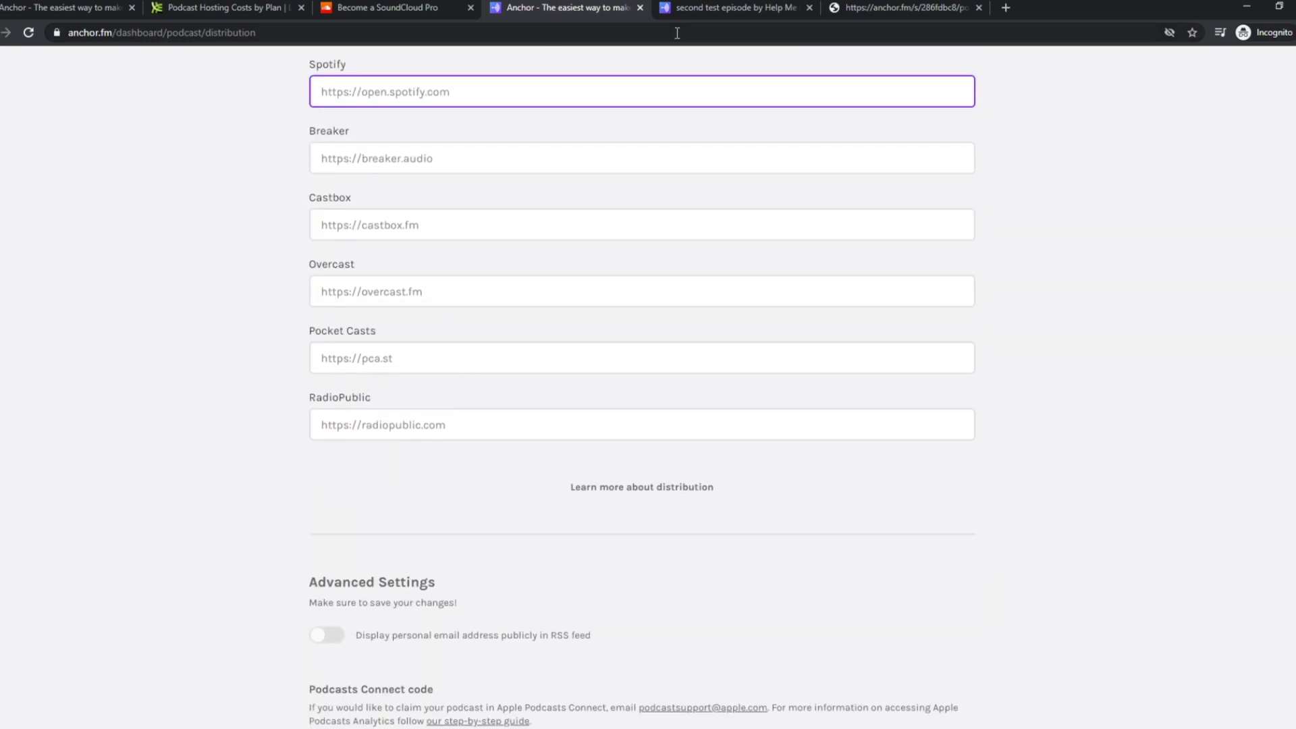
Step: Review the advanced distribution settings for public email display, Podcasts Connect code and Redirect URL, and return to the dashboard
{"action": "left_click", "coordinate": [695, 8]}
{"action": "left_click", "coordinate": [596, 13]}
{"action": "scroll", "coordinate": [524, 445], "scroll_direction": "down", "scroll_amount": 5}
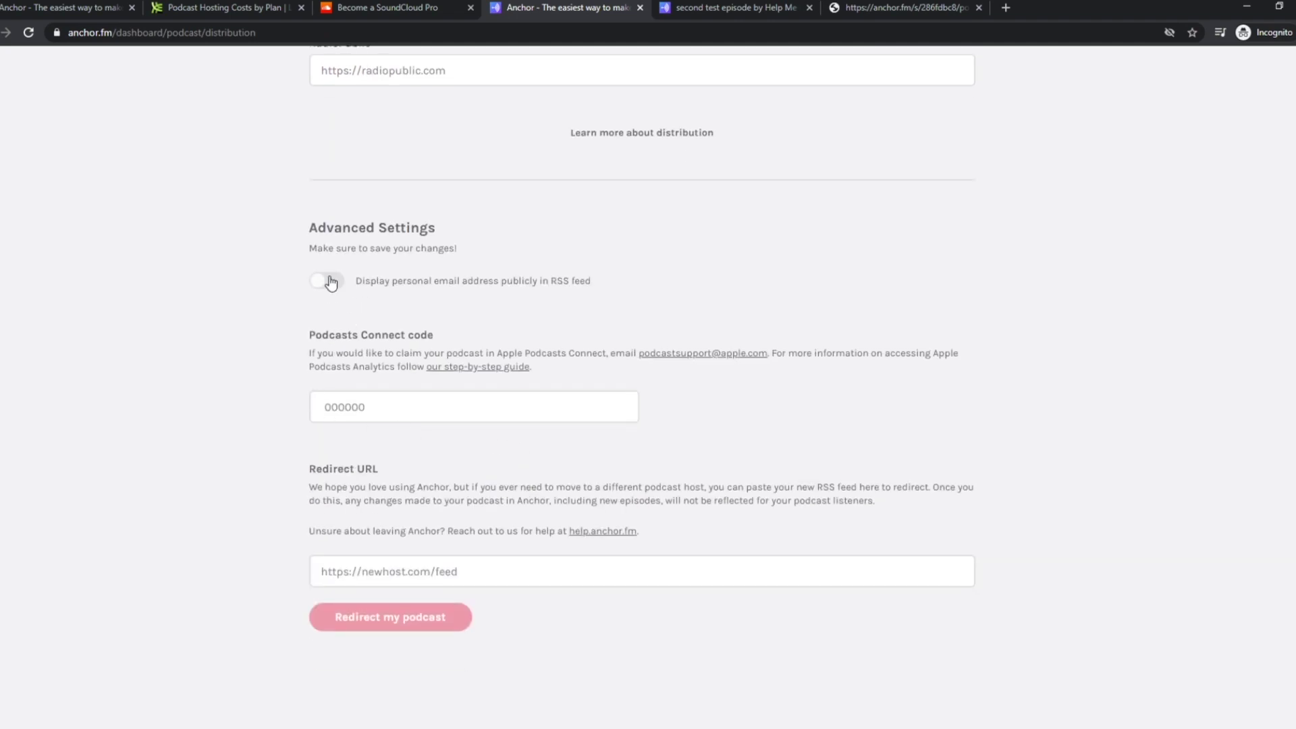
{"action": "scroll", "coordinate": [419, 405], "scroll_direction": "down", "scroll_amount": 4}
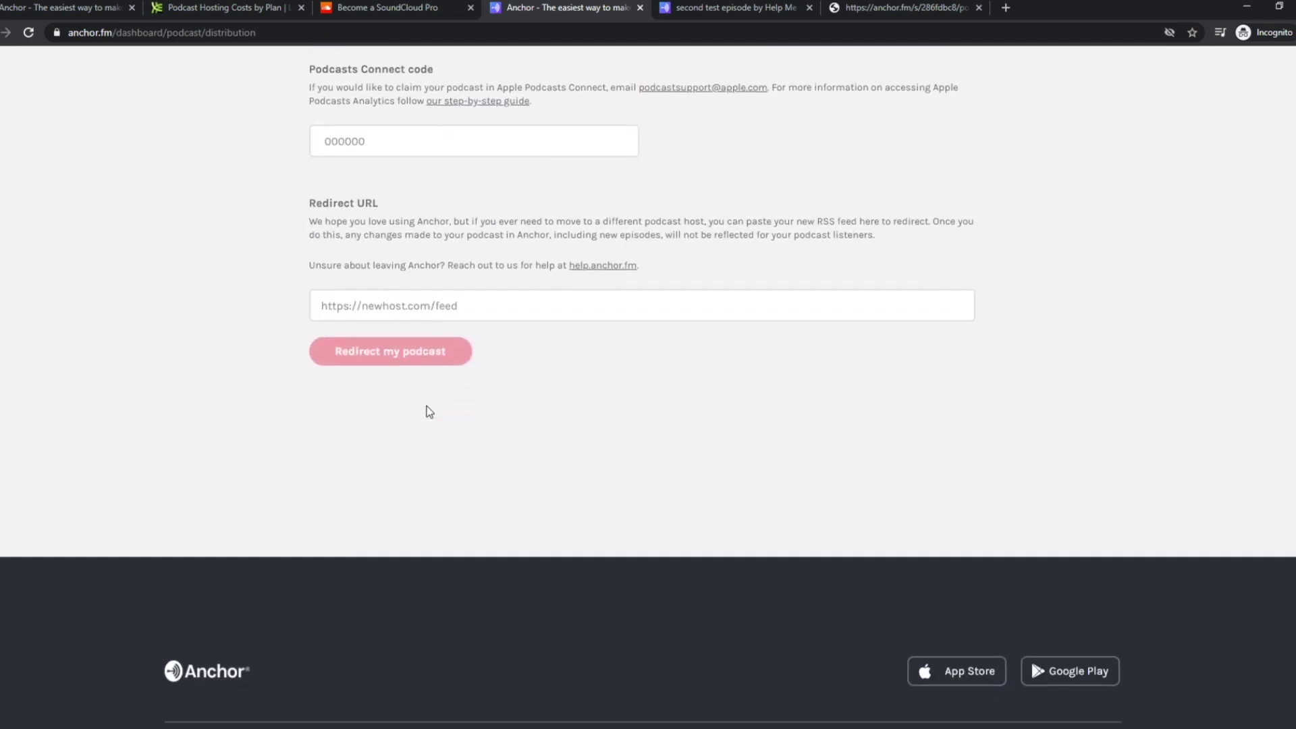
{"action": "left_click", "coordinate": [310, 295]}
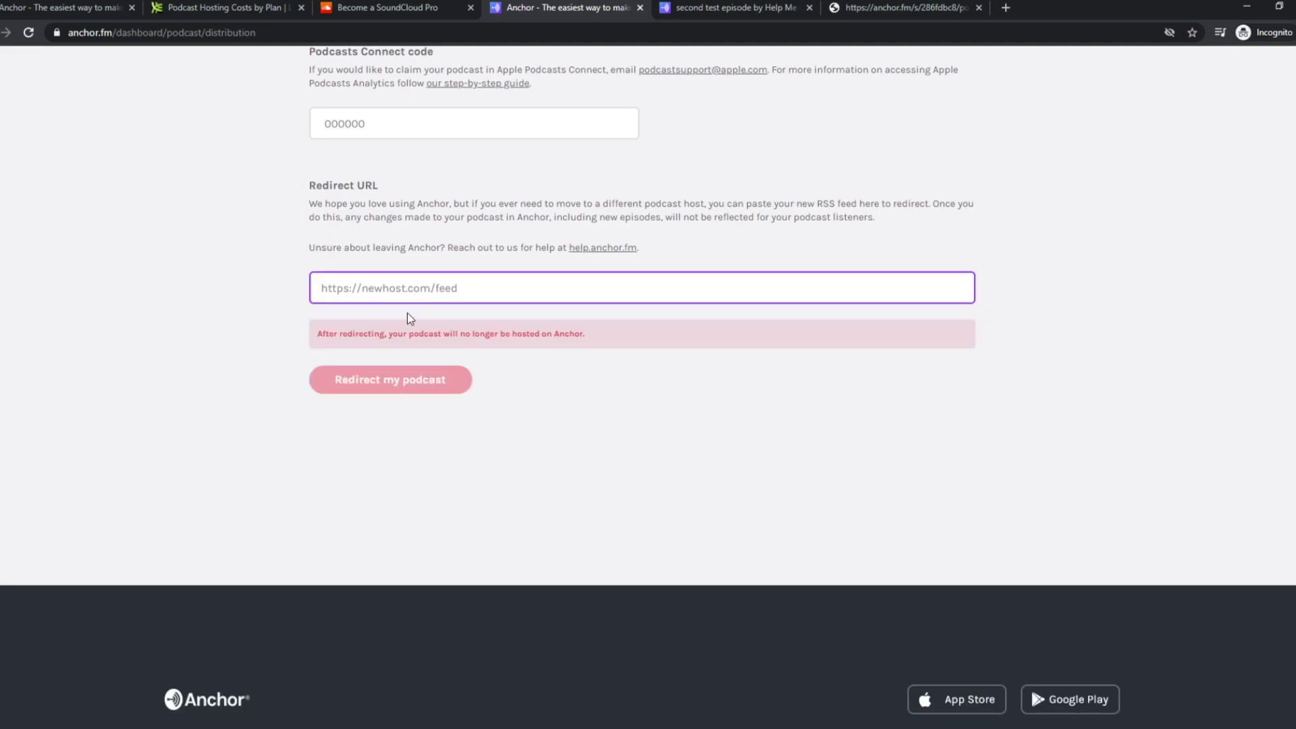
{"action": "scroll", "coordinate": [243, 398], "scroll_direction": "up", "scroll_amount": 15}
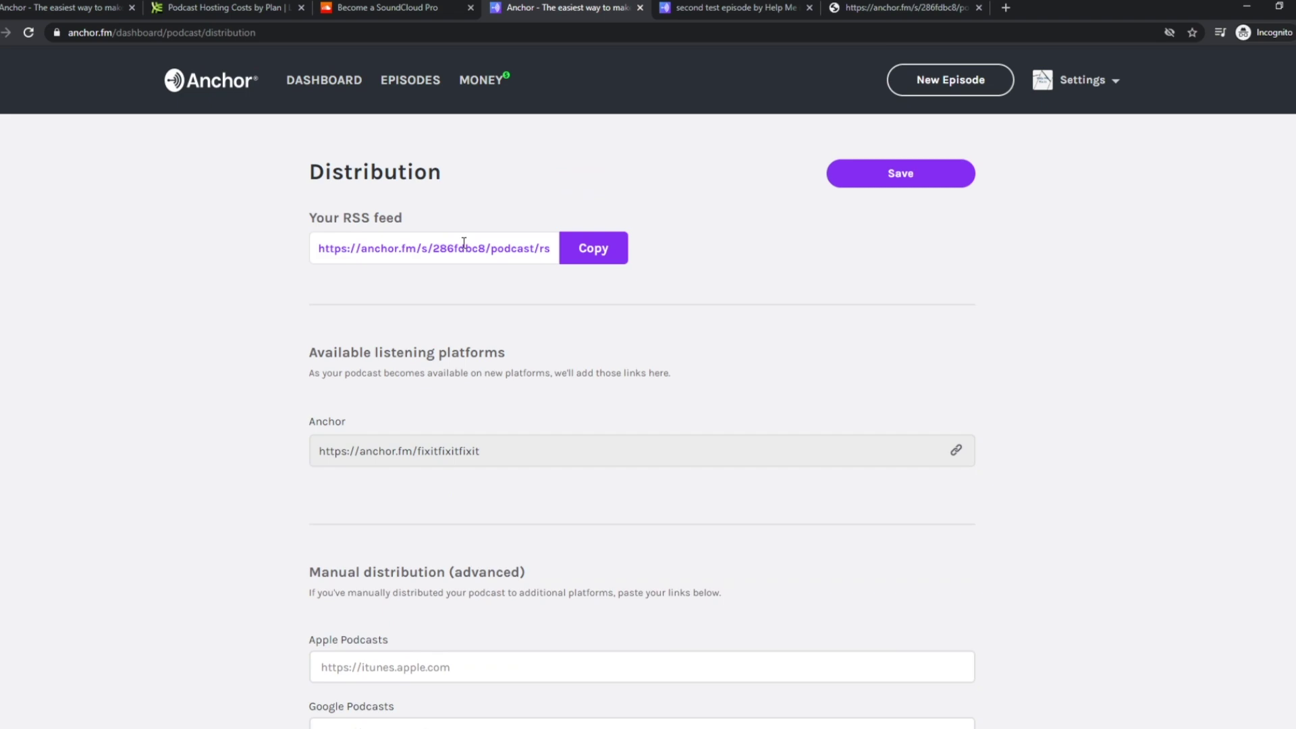
{"action": "left_click", "coordinate": [351, 86]}
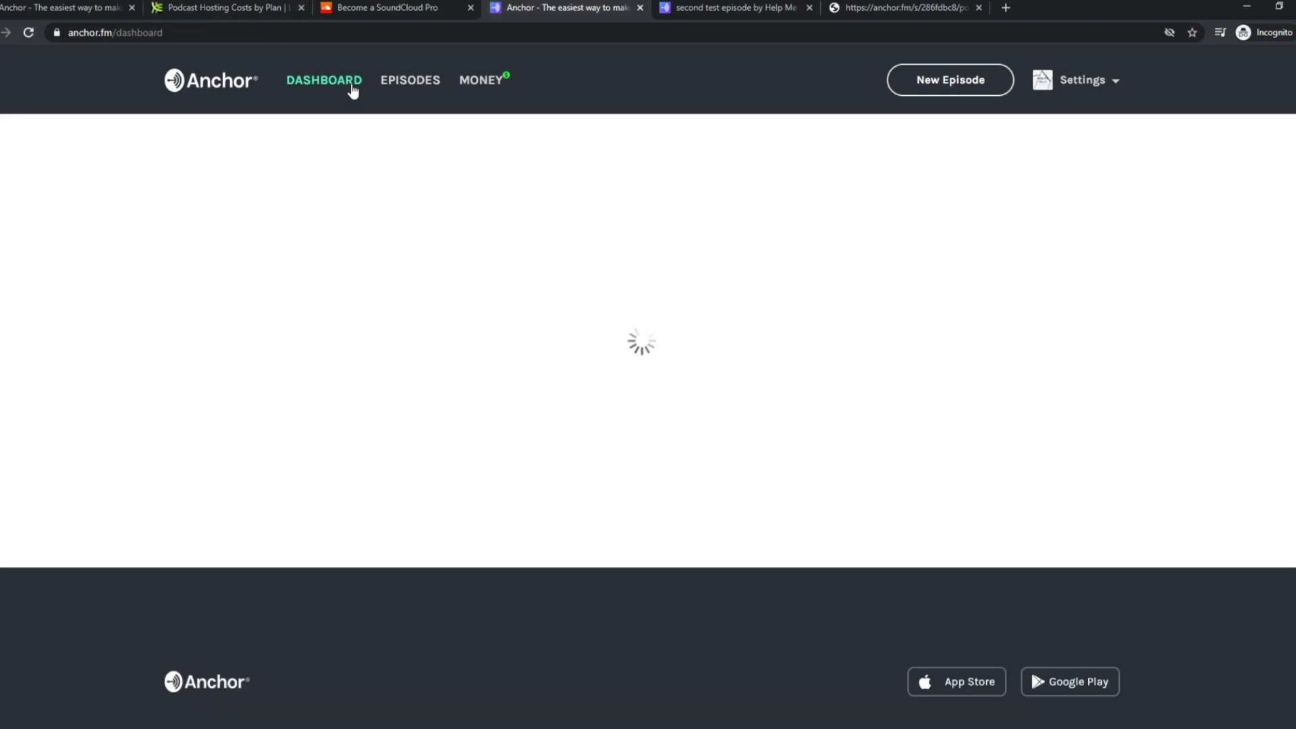